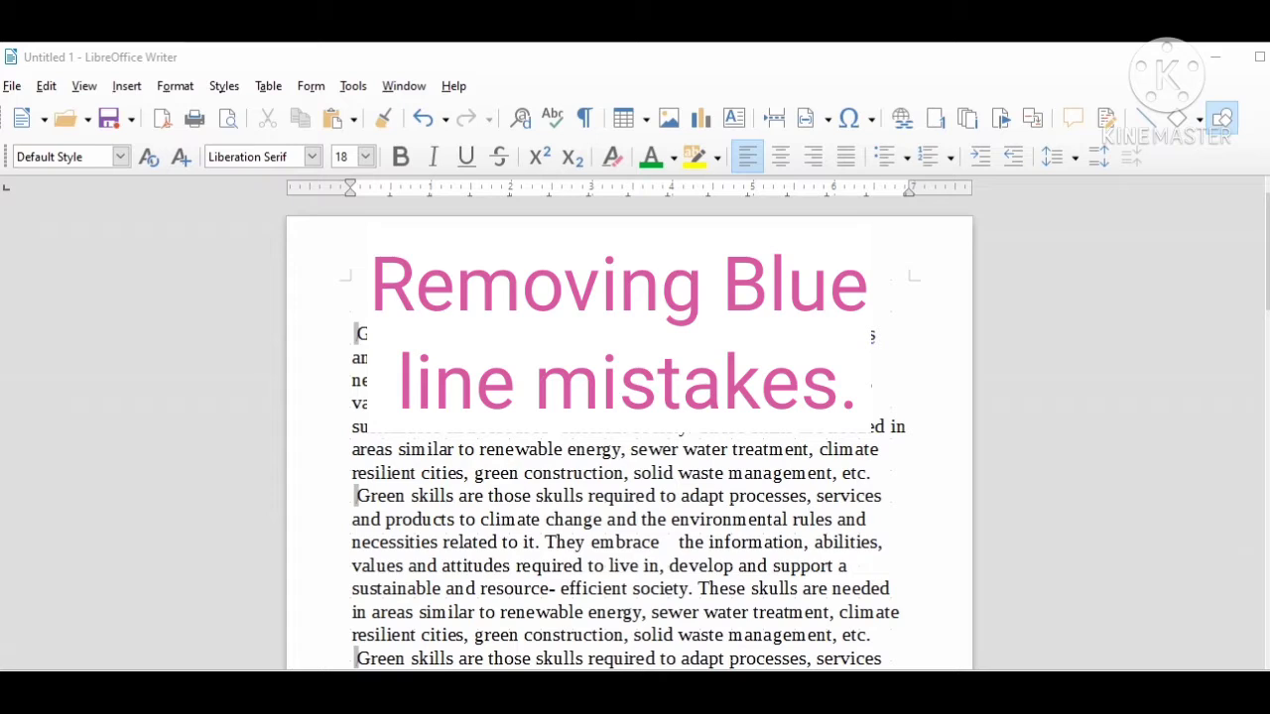
- Fix the missing spaces in "processes,services" and "information,abilities" using the suggested corrections, and choose Ignore All for the extra space before "it"
right_click(813, 334)
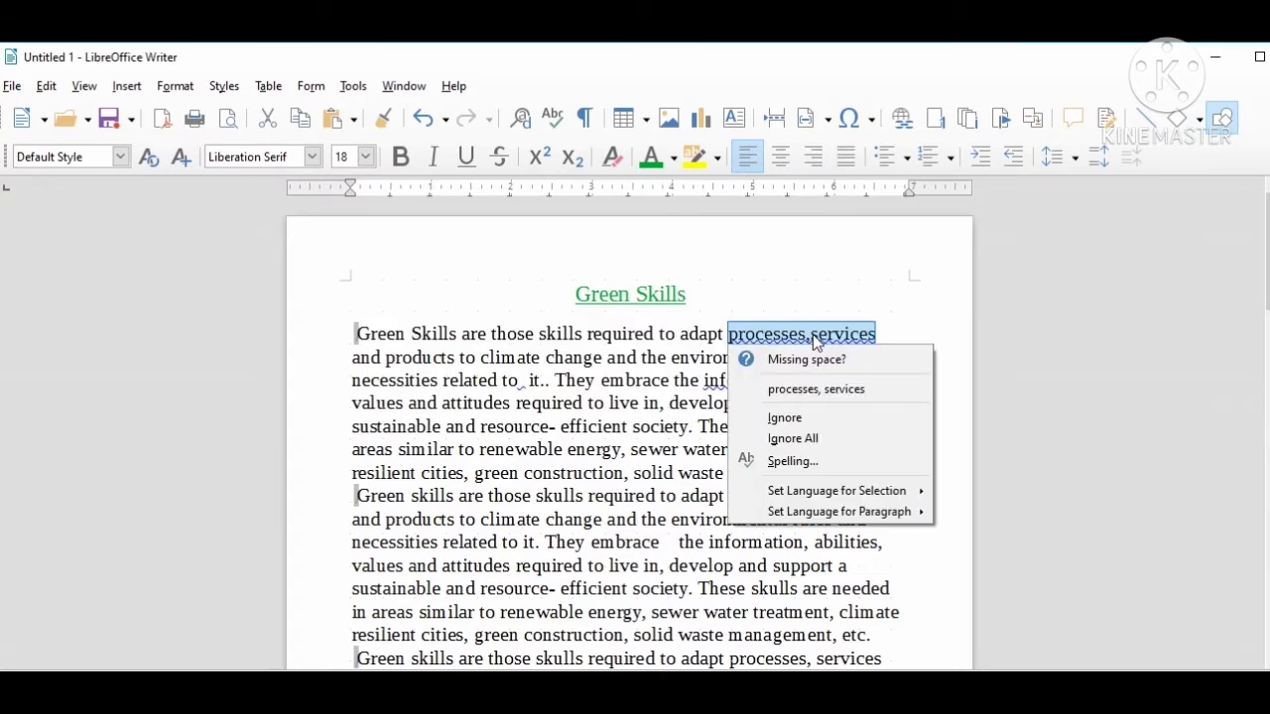
click(838, 392)
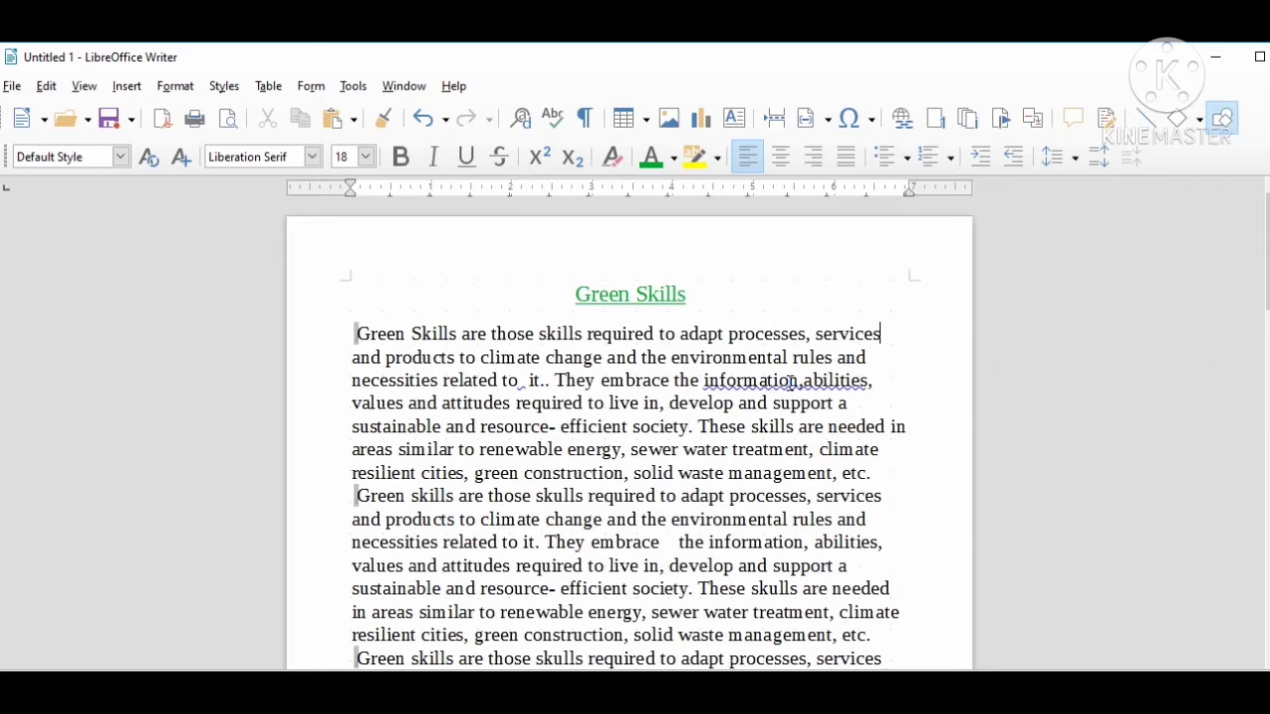
right_click(790, 381)
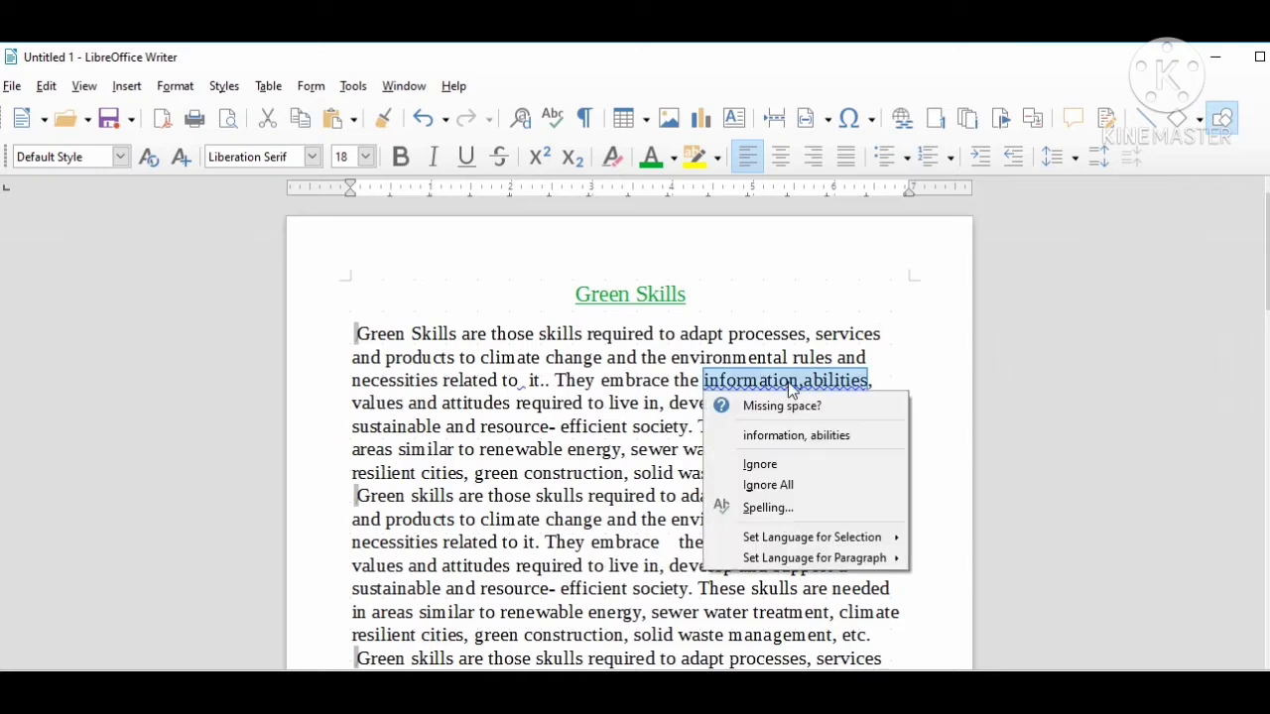
click(799, 435)
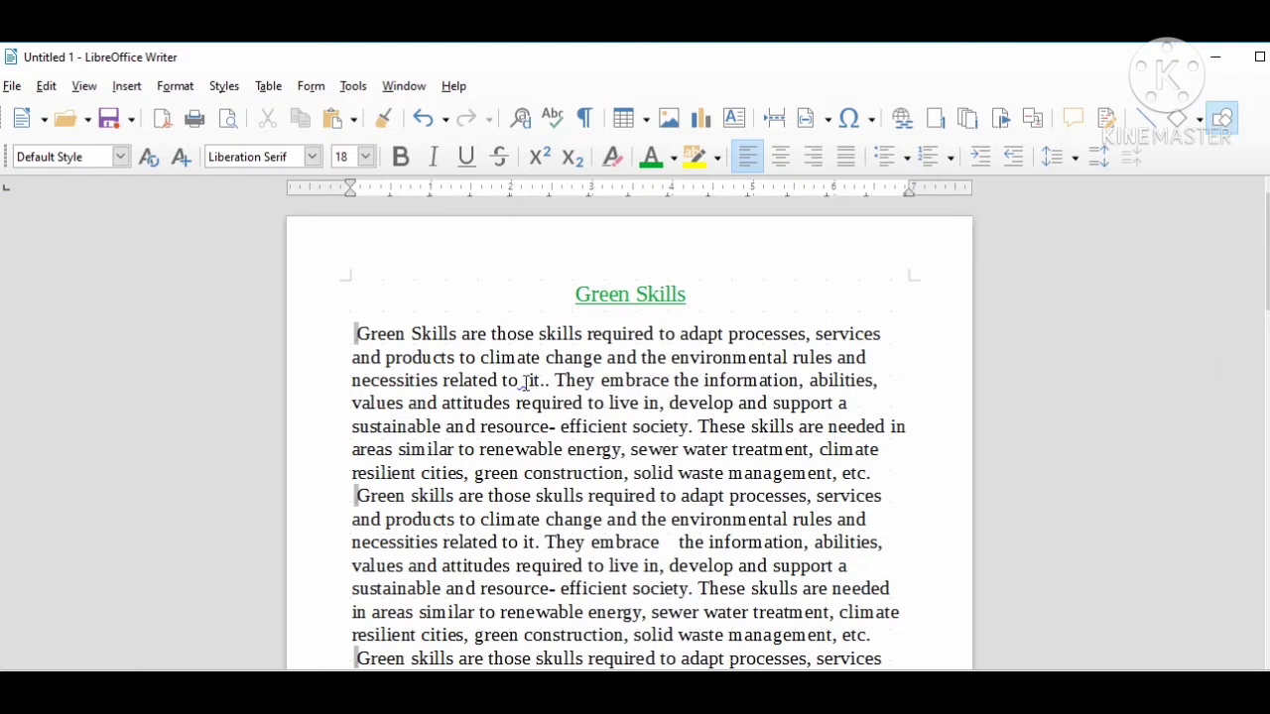
right_click(525, 382)
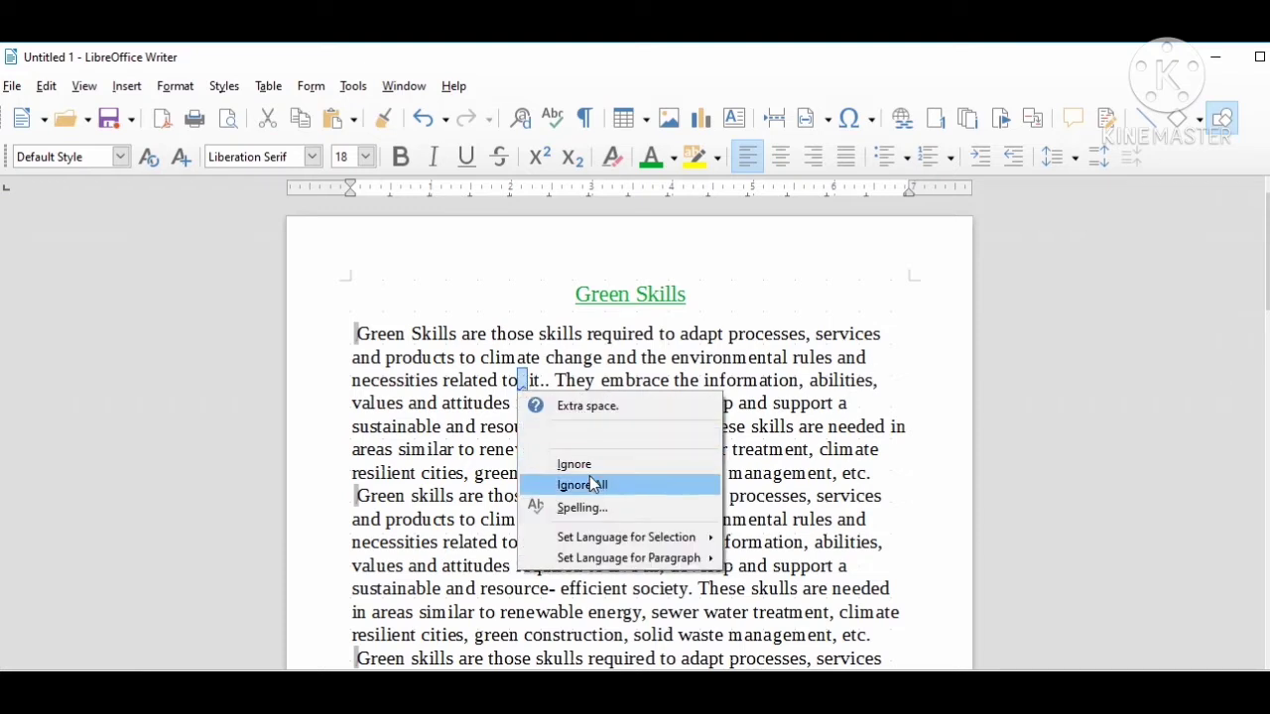
click(590, 484)
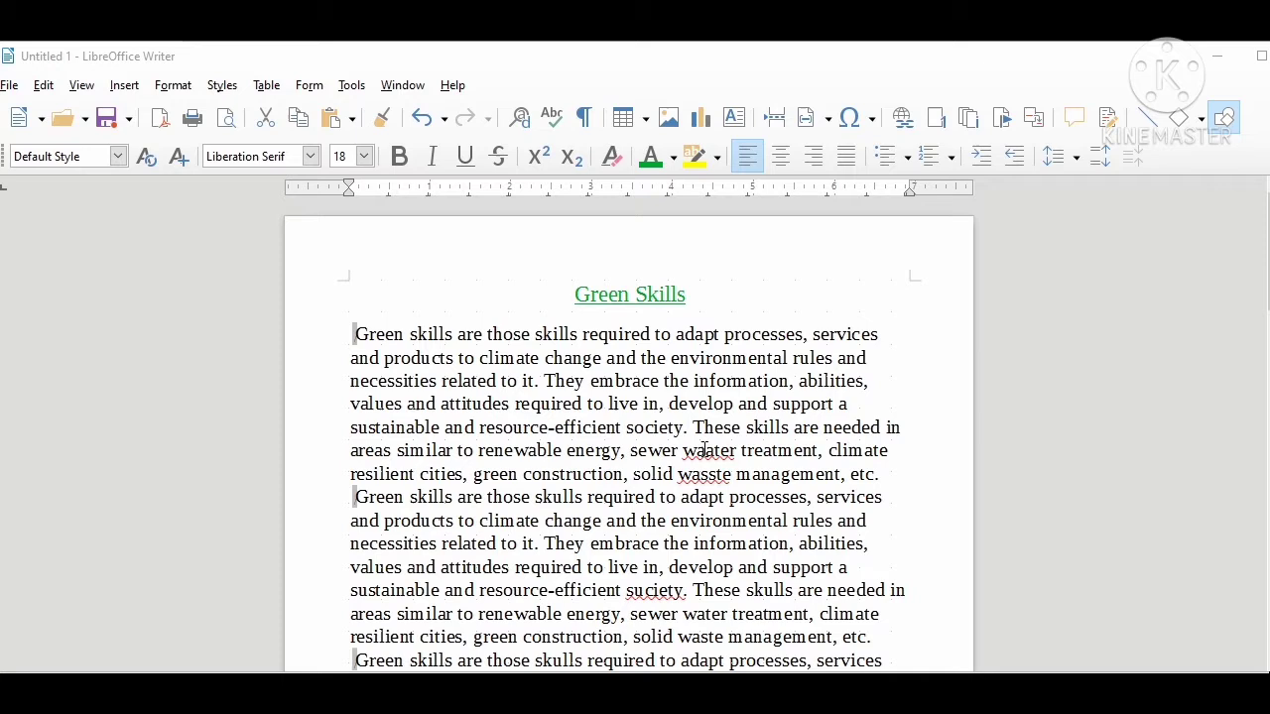
- Replace the misspelled words "waater", "wasste" and "suciety" with the suggestions "water", "waste" and "society"
right_click(700, 453)
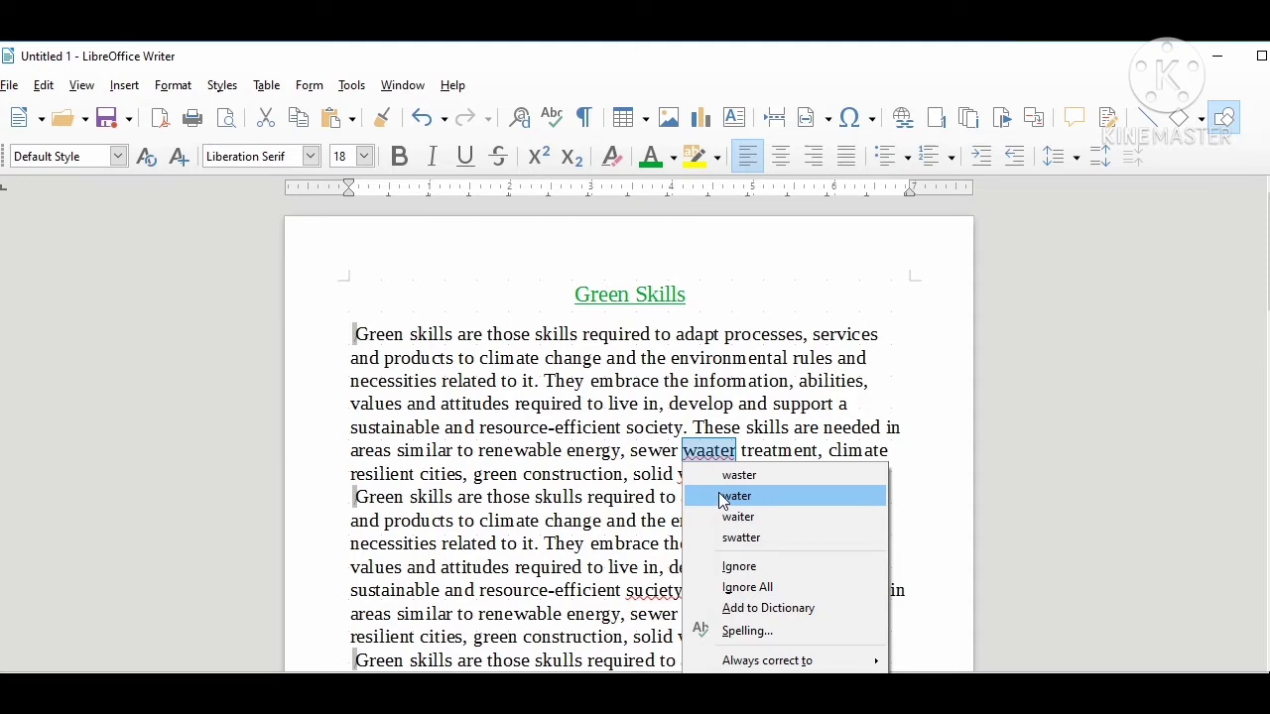
click(722, 496)
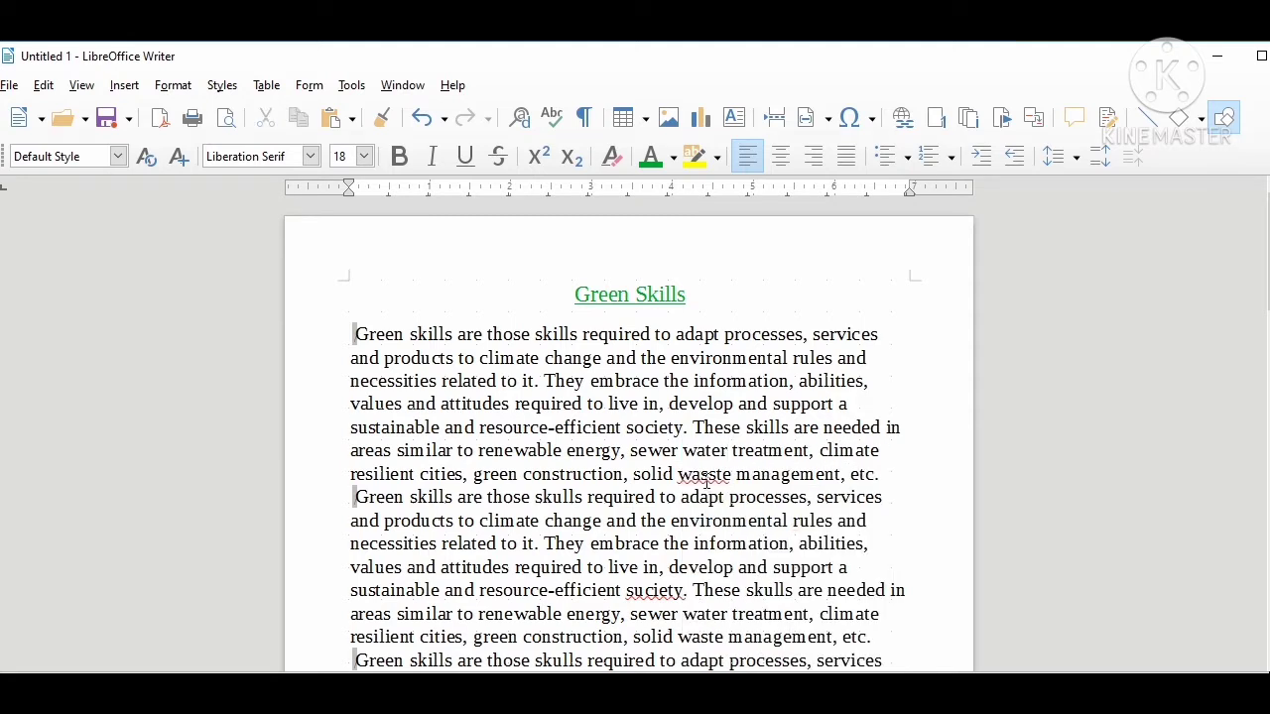
right_click(705, 476)
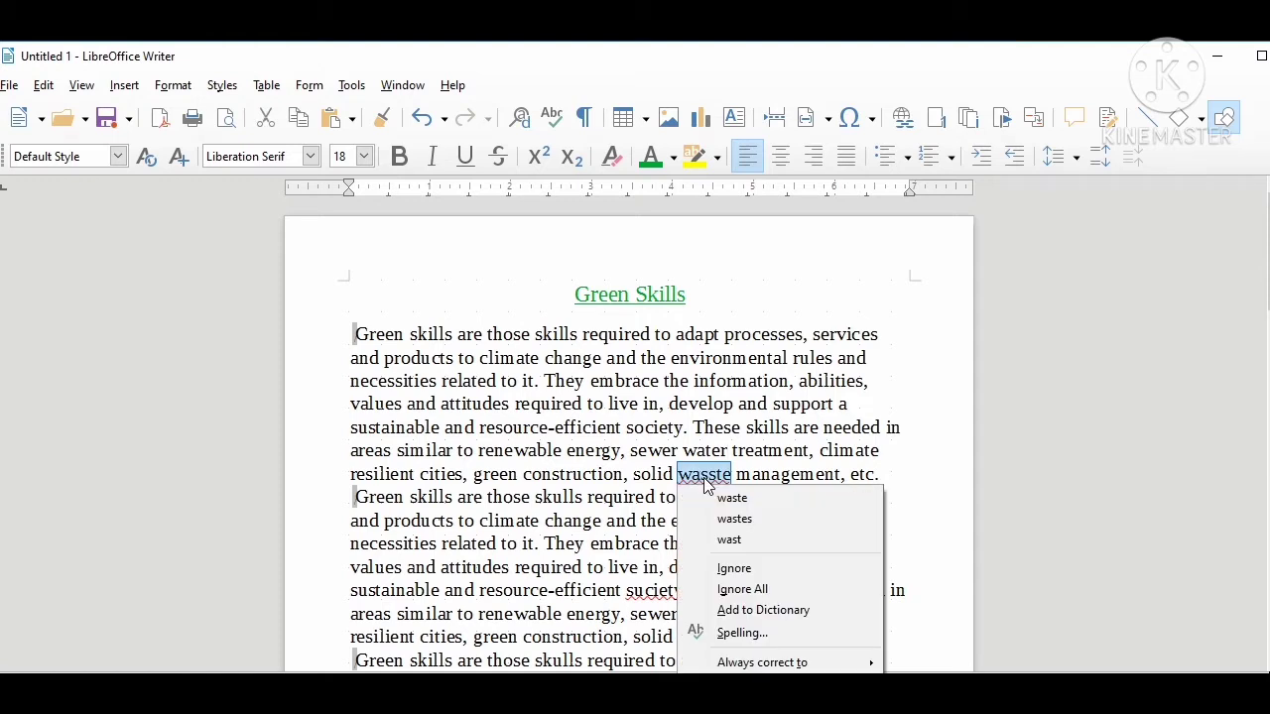
click(722, 496)
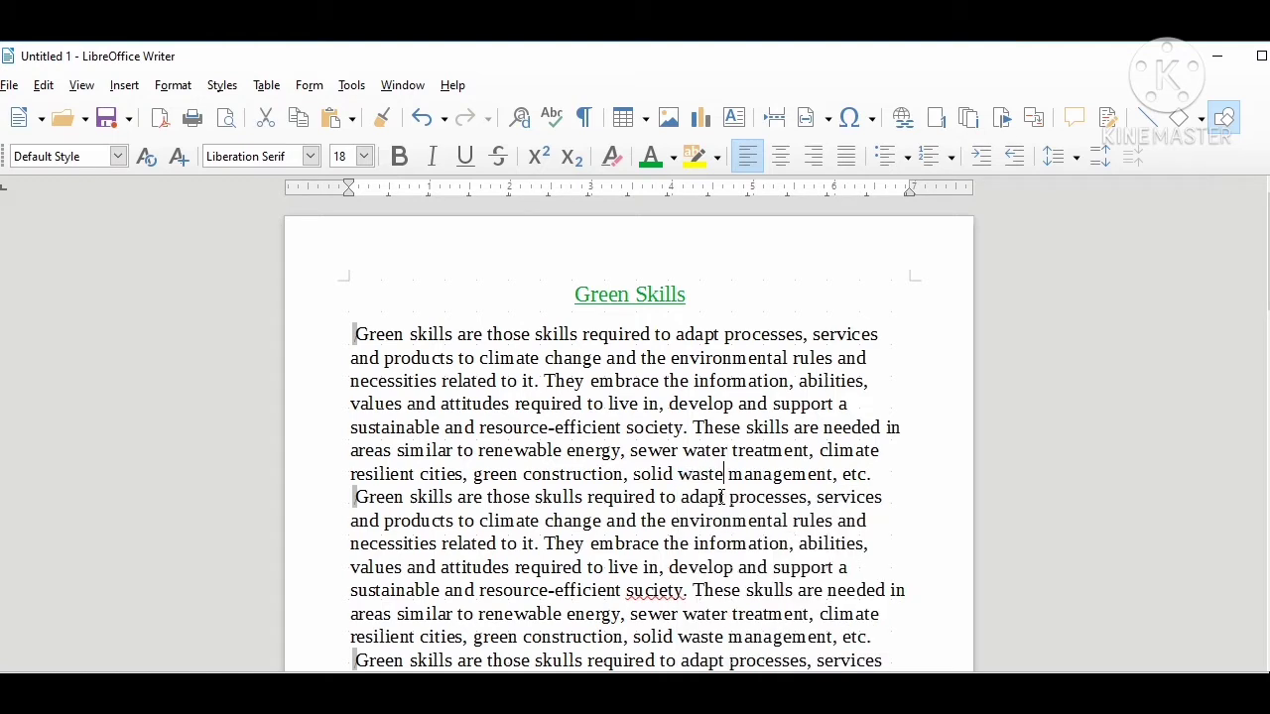
right_click(648, 593)
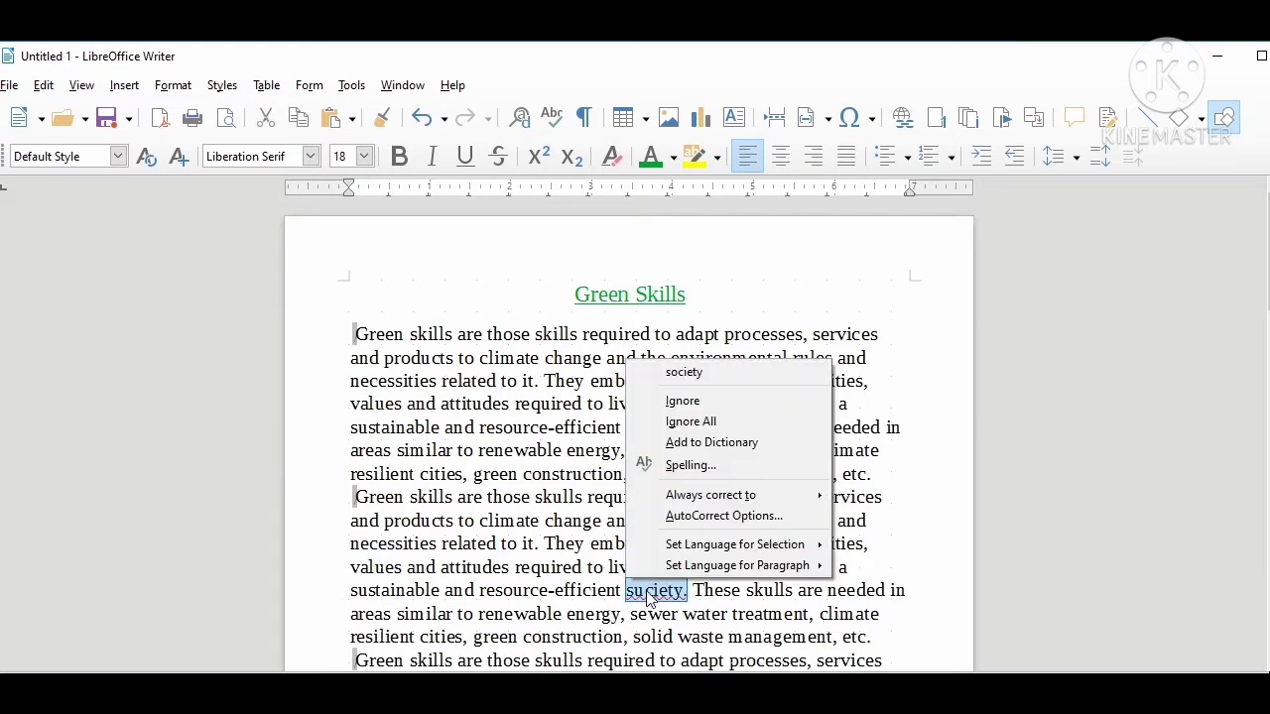
click(704, 372)
scroll(862, 506, down, 3)
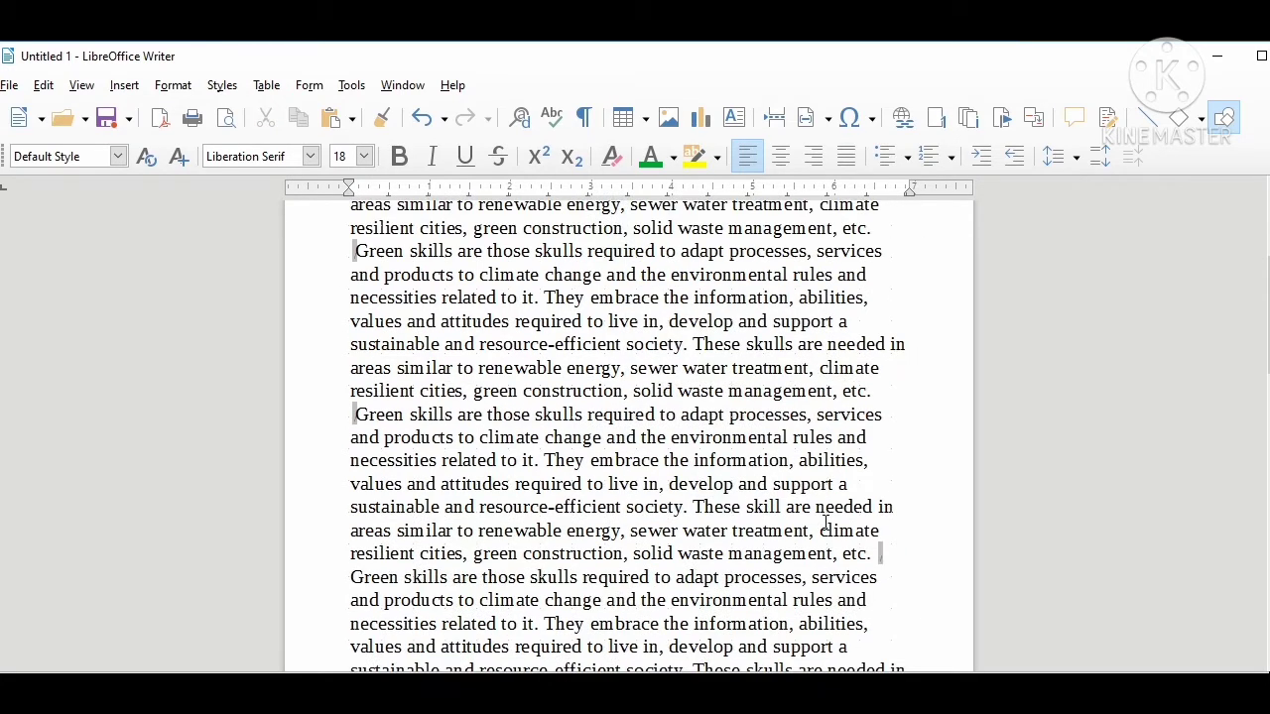
scroll(853, 516, down, 10)
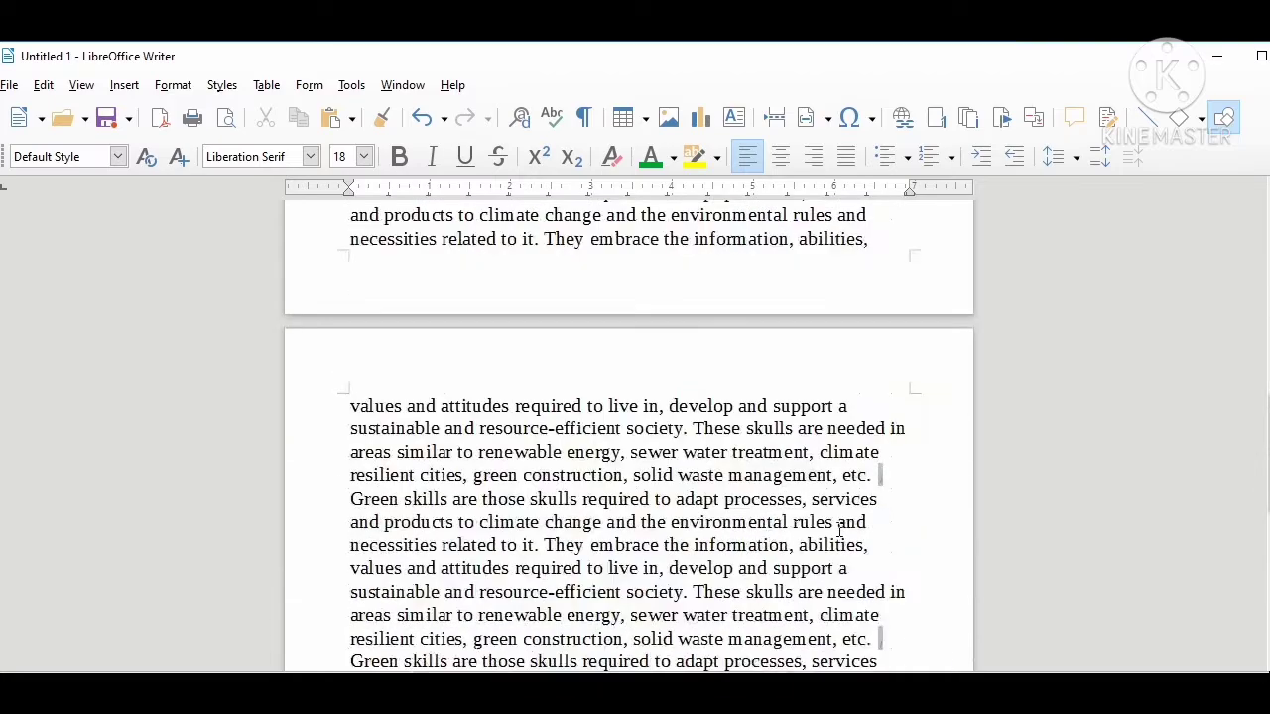
scroll(835, 531, down, 3)
scroll(835, 526, up, 15)
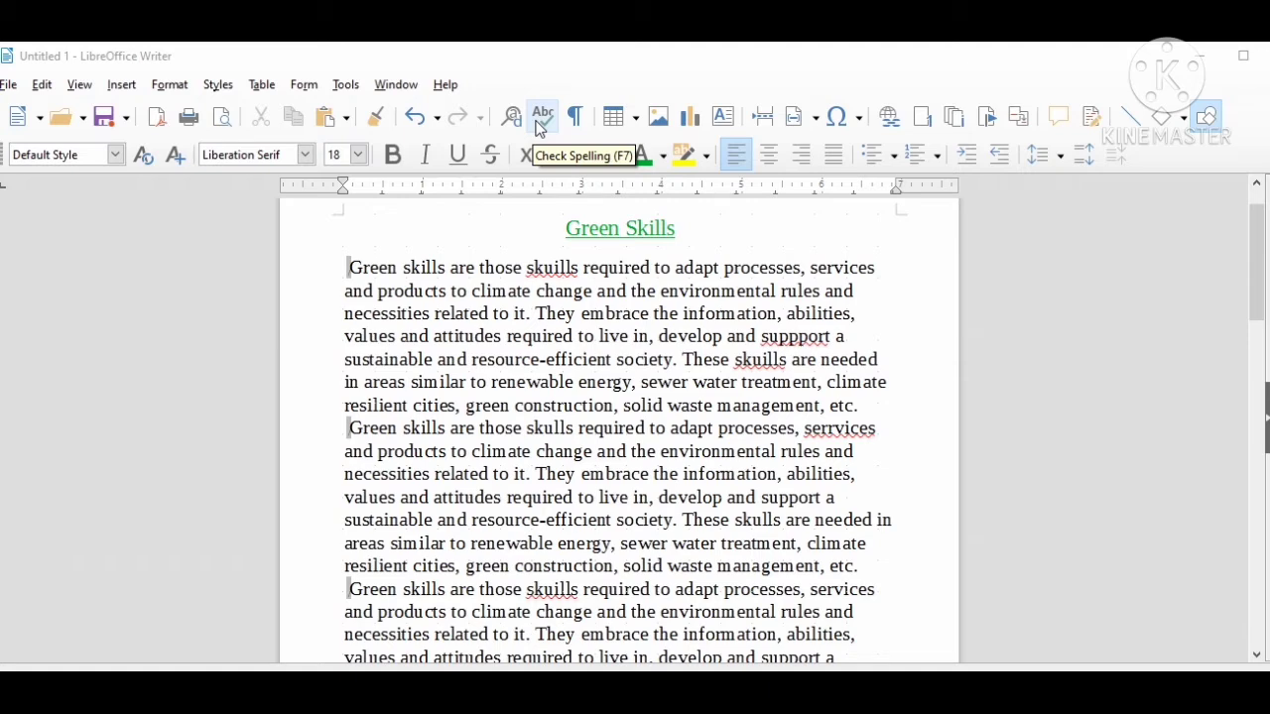
- Run the spelling check and correct only the flagged "skuills" in the third paragraph to "skills"
click(540, 118)
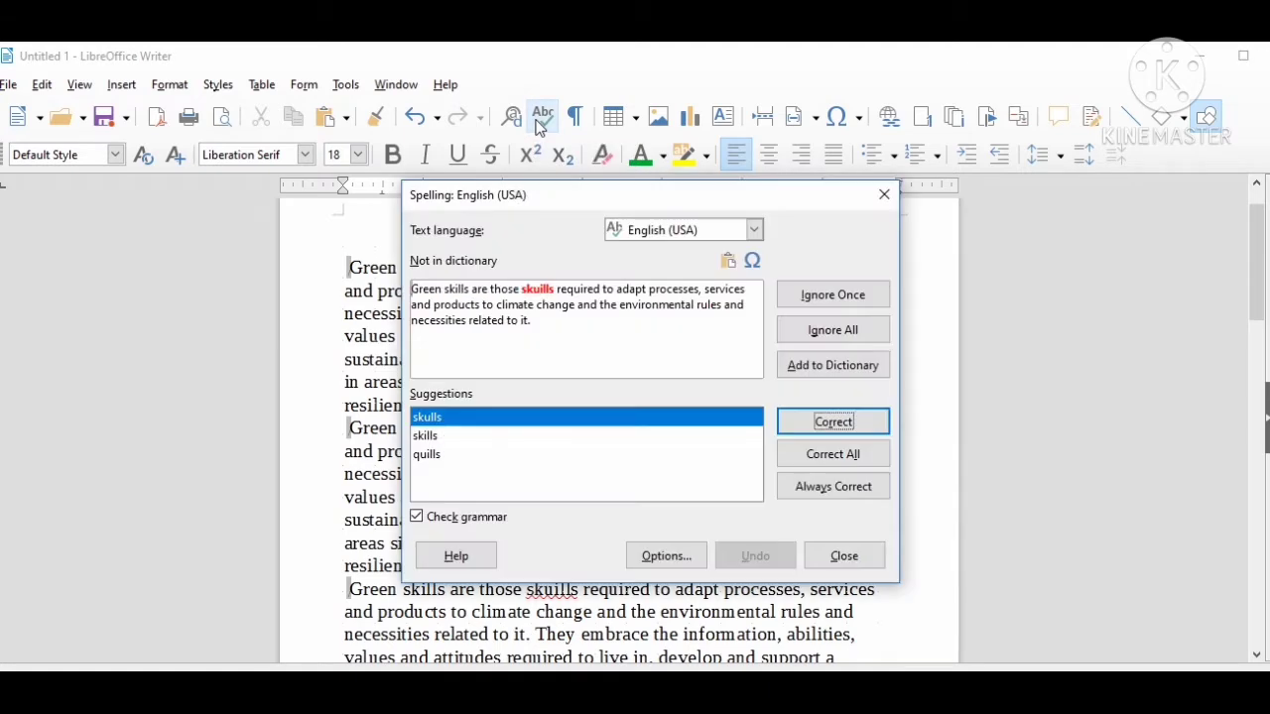
drag(625, 204, 934, 284)
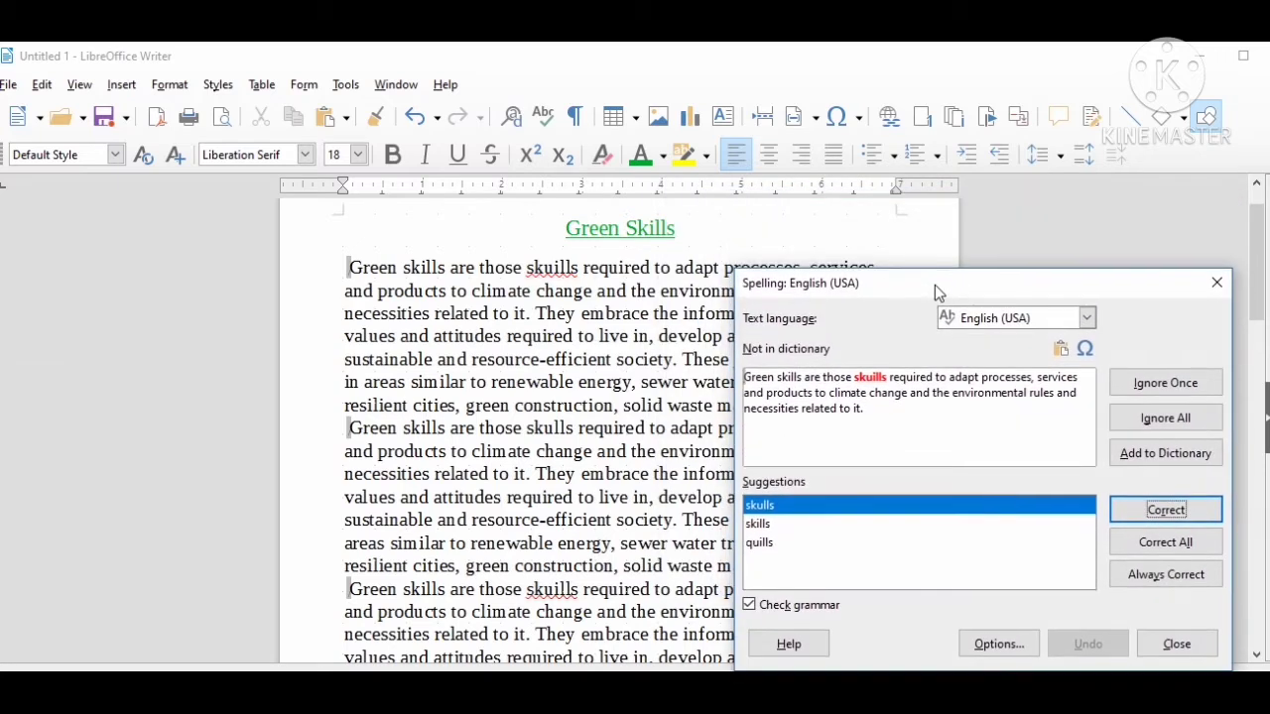
click(760, 525)
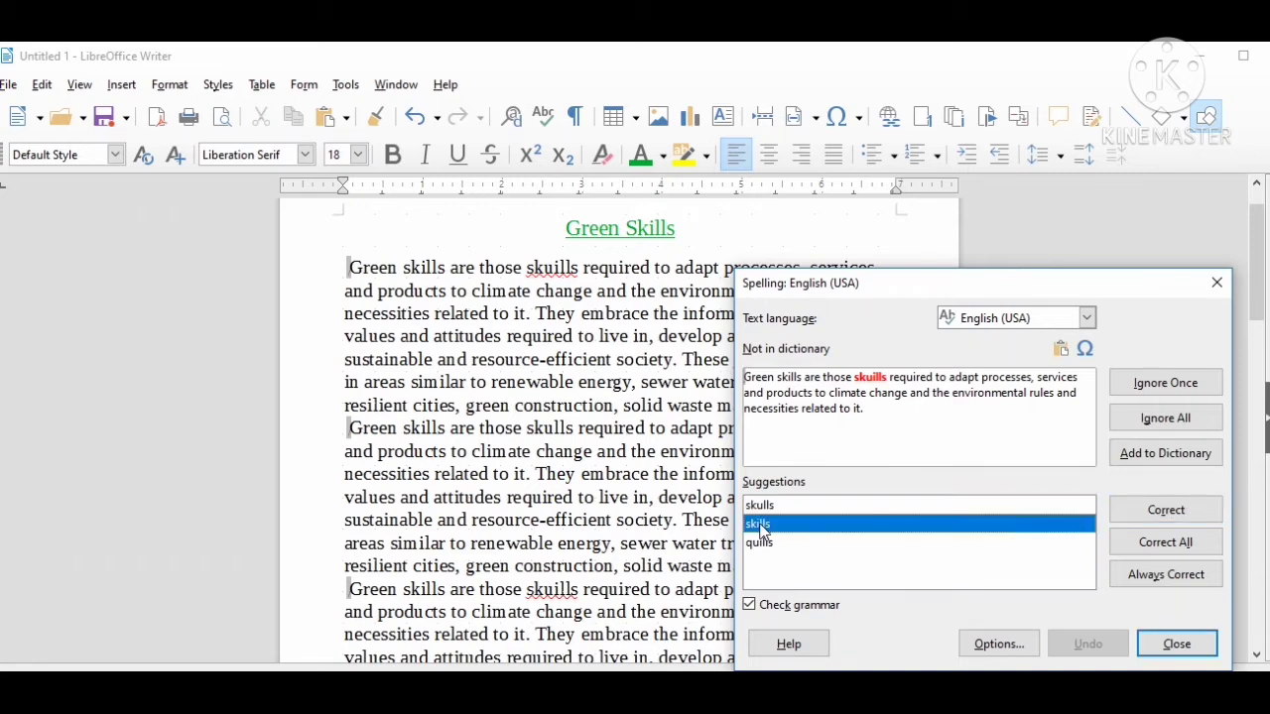
click(1179, 513)
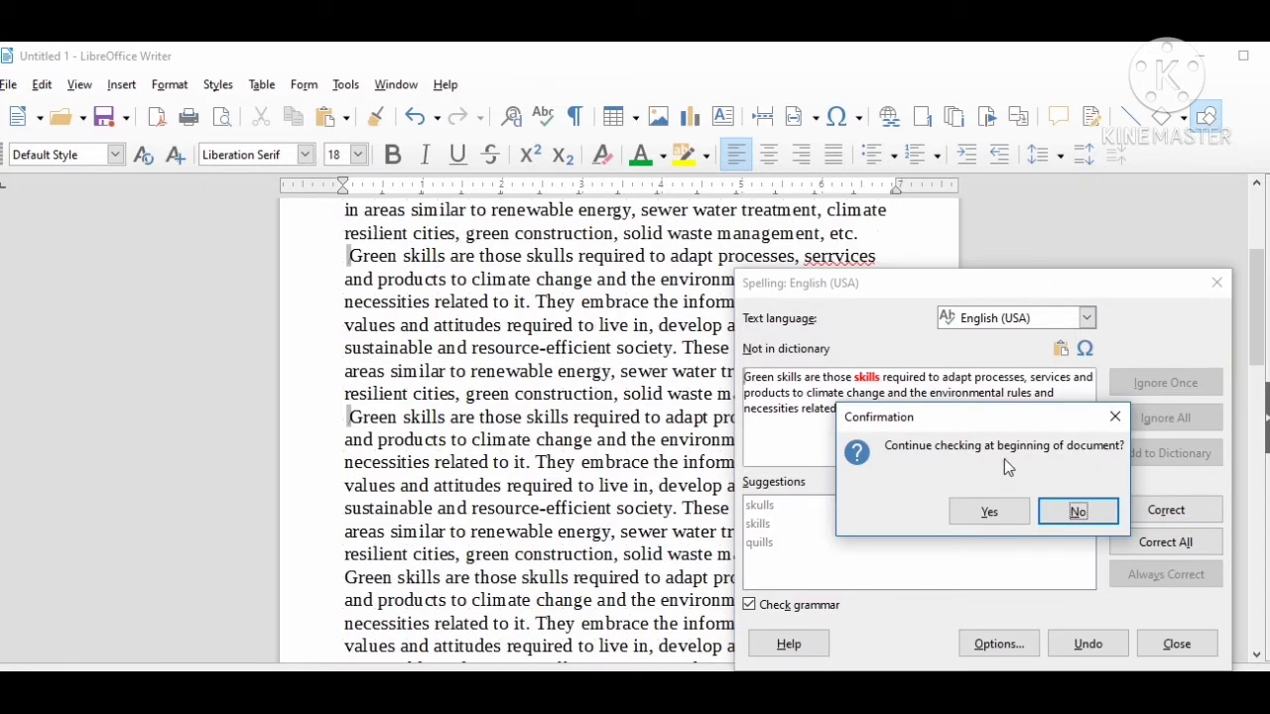
- Continue the spelling check from the beginning of the document and correct "skuills" in the first sentence to "skills"
click(988, 514)
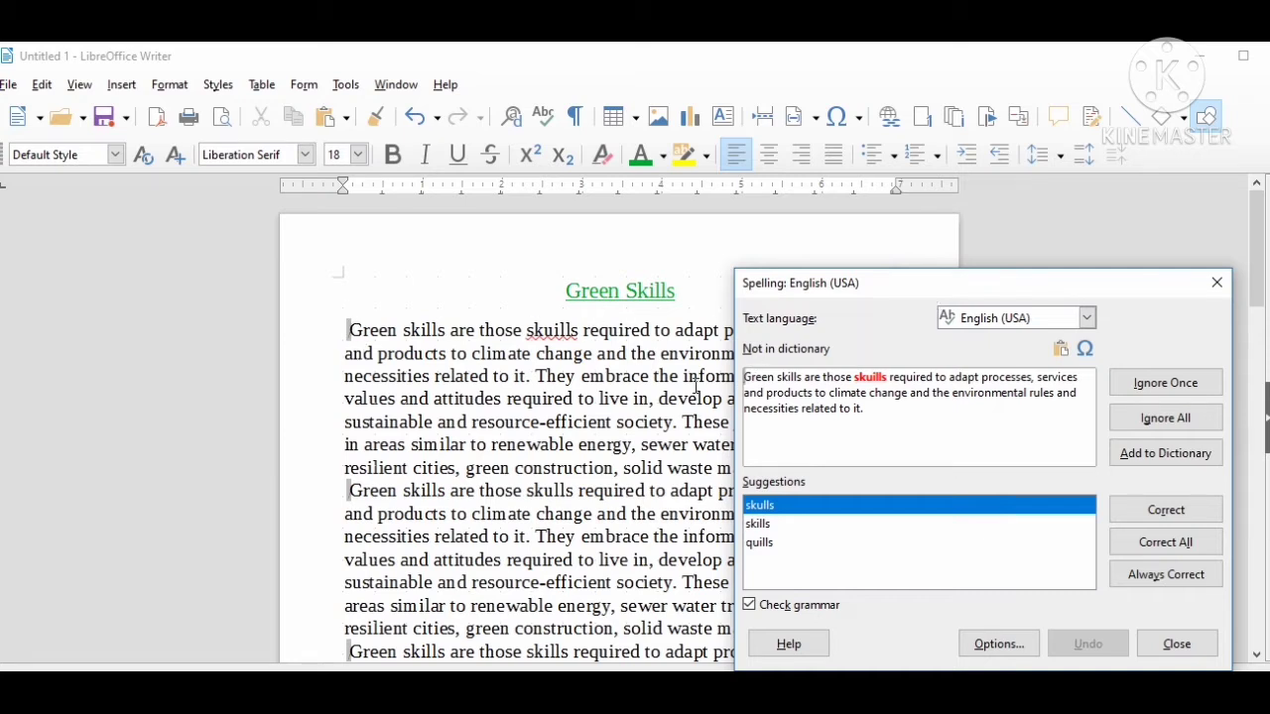
click(800, 523)
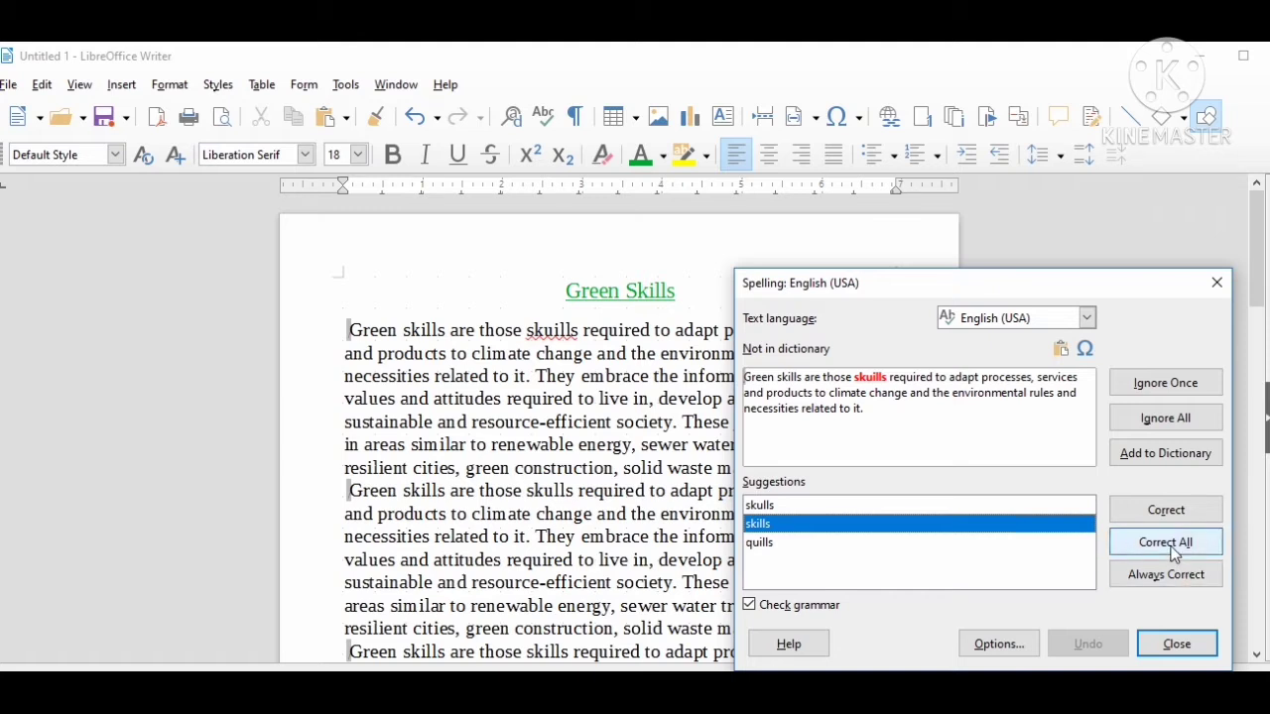
click(1167, 517)
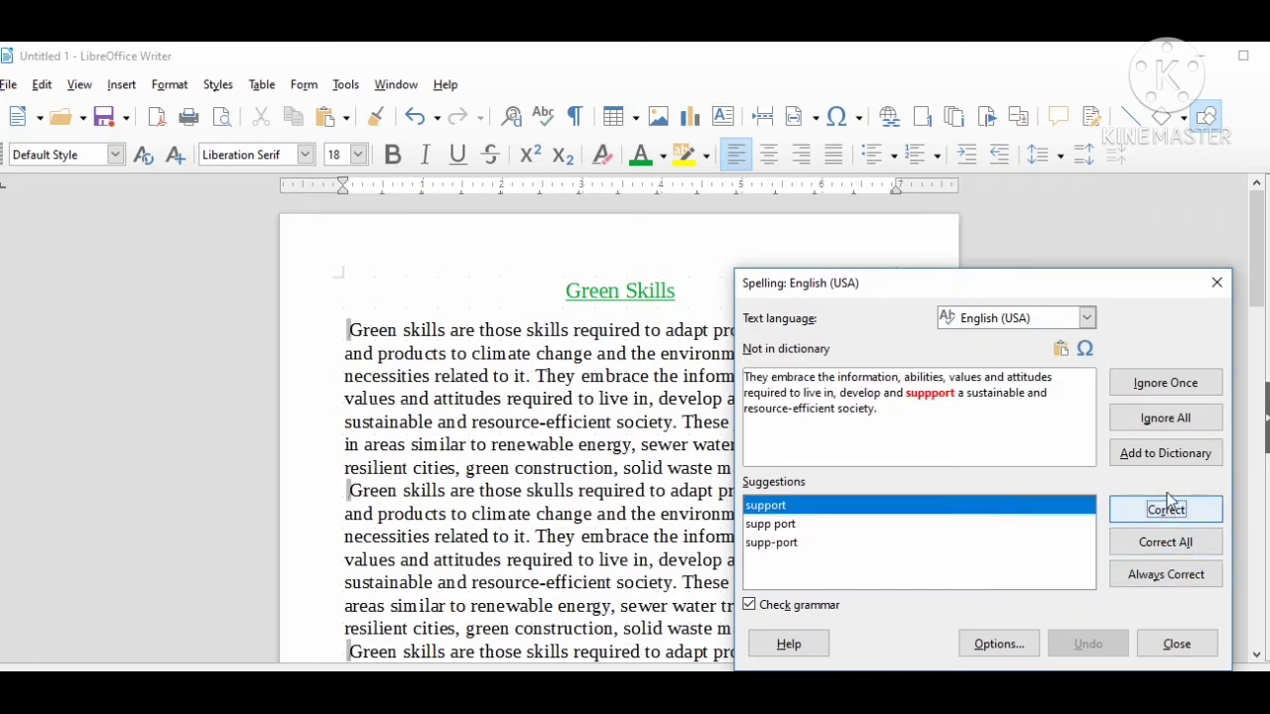
- Correct "suppport" to "support" and the remaining "skuills" in the first paragraph to "skills"
drag(881, 281, 238, 248)
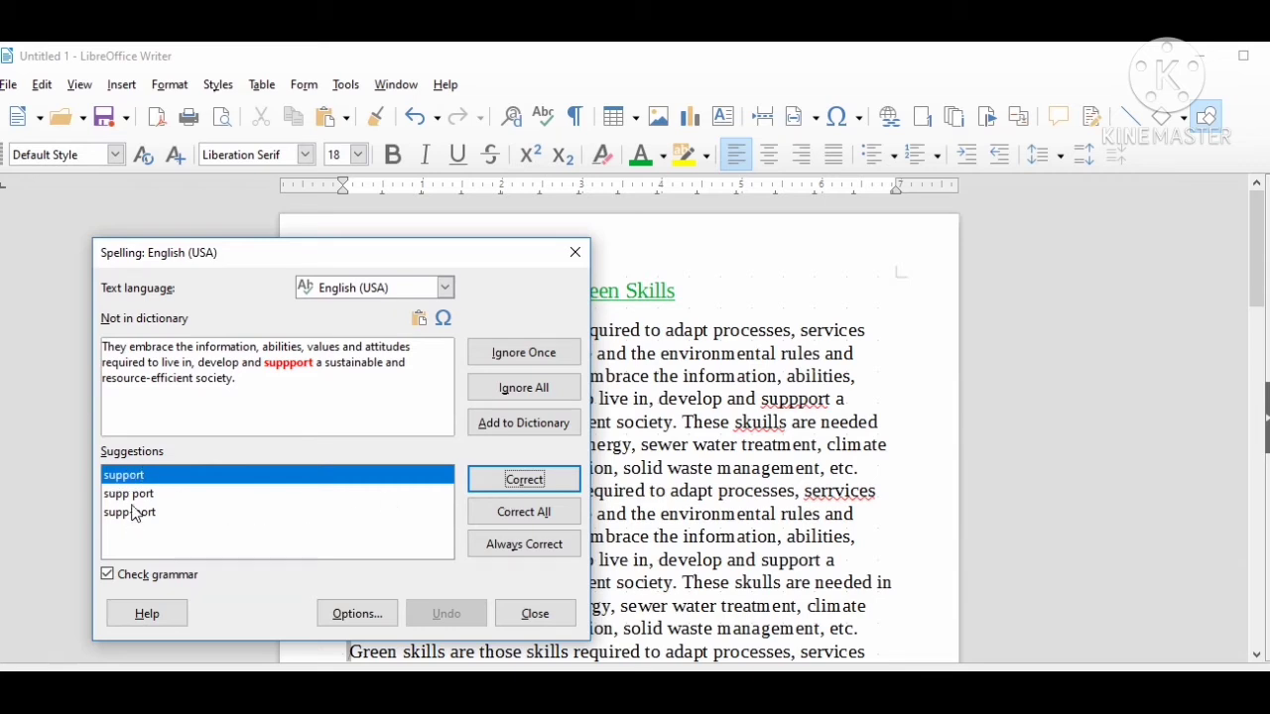
click(523, 480)
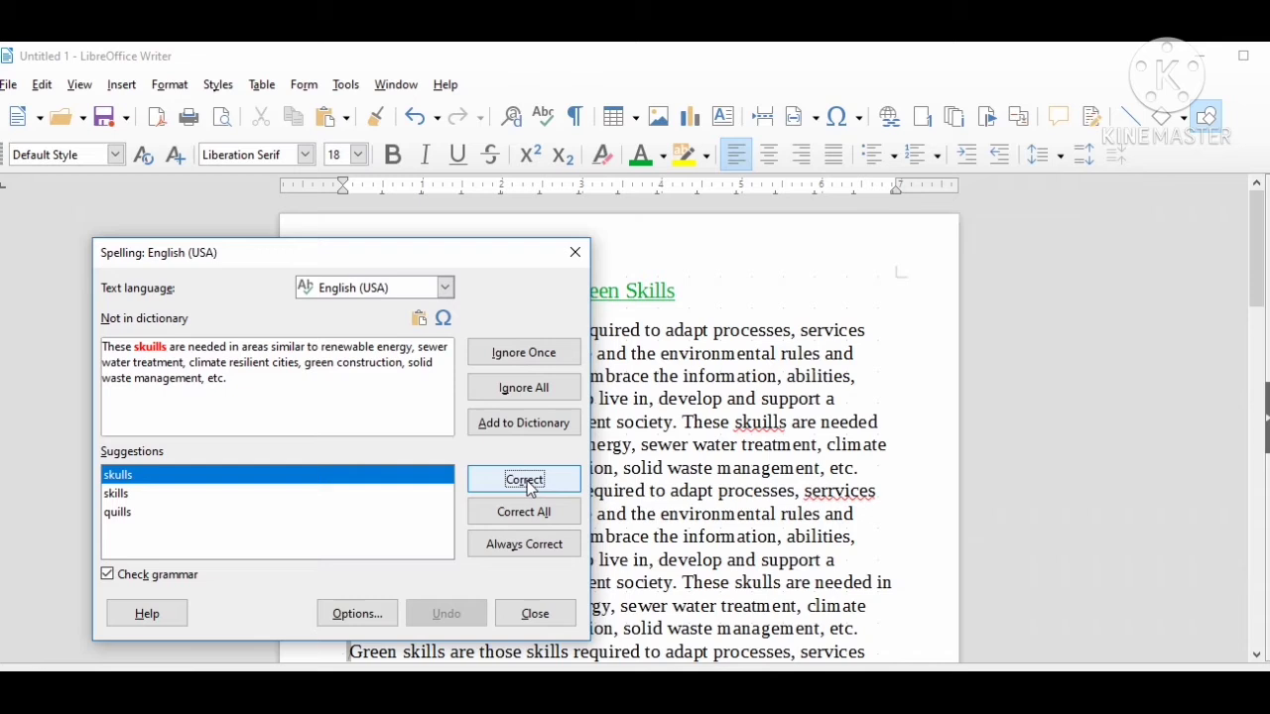
click(111, 495)
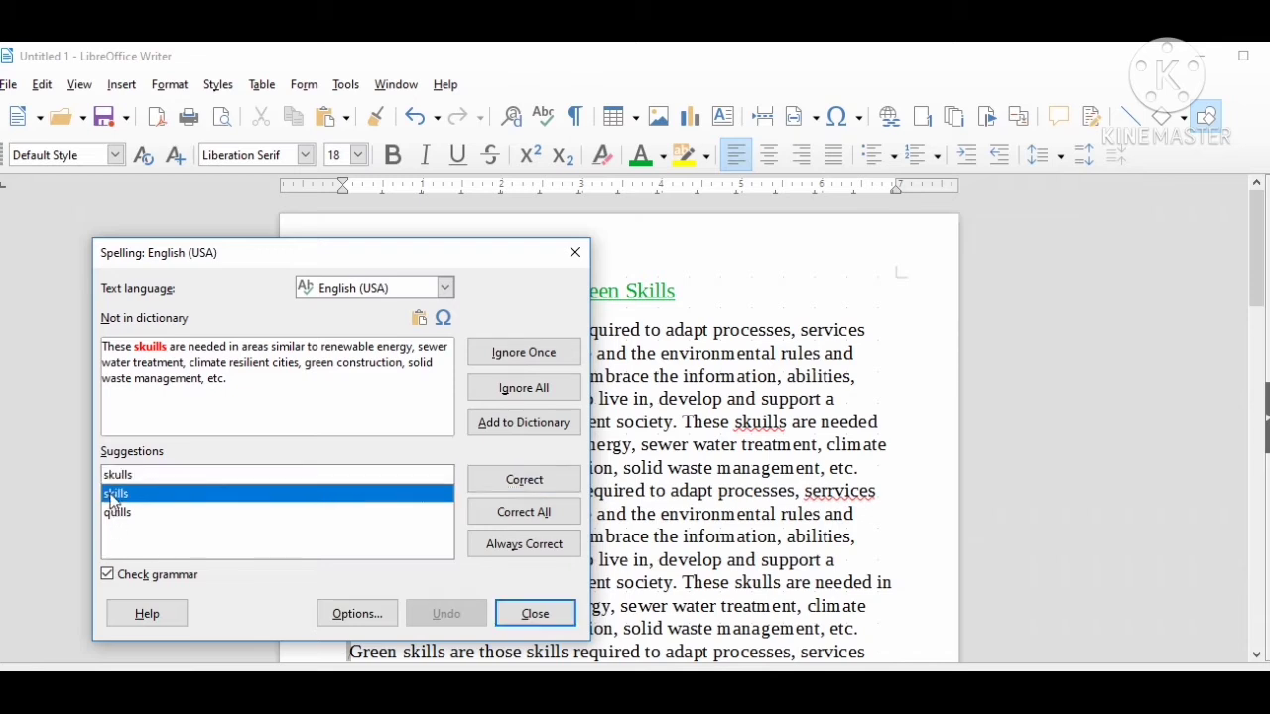
click(539, 482)
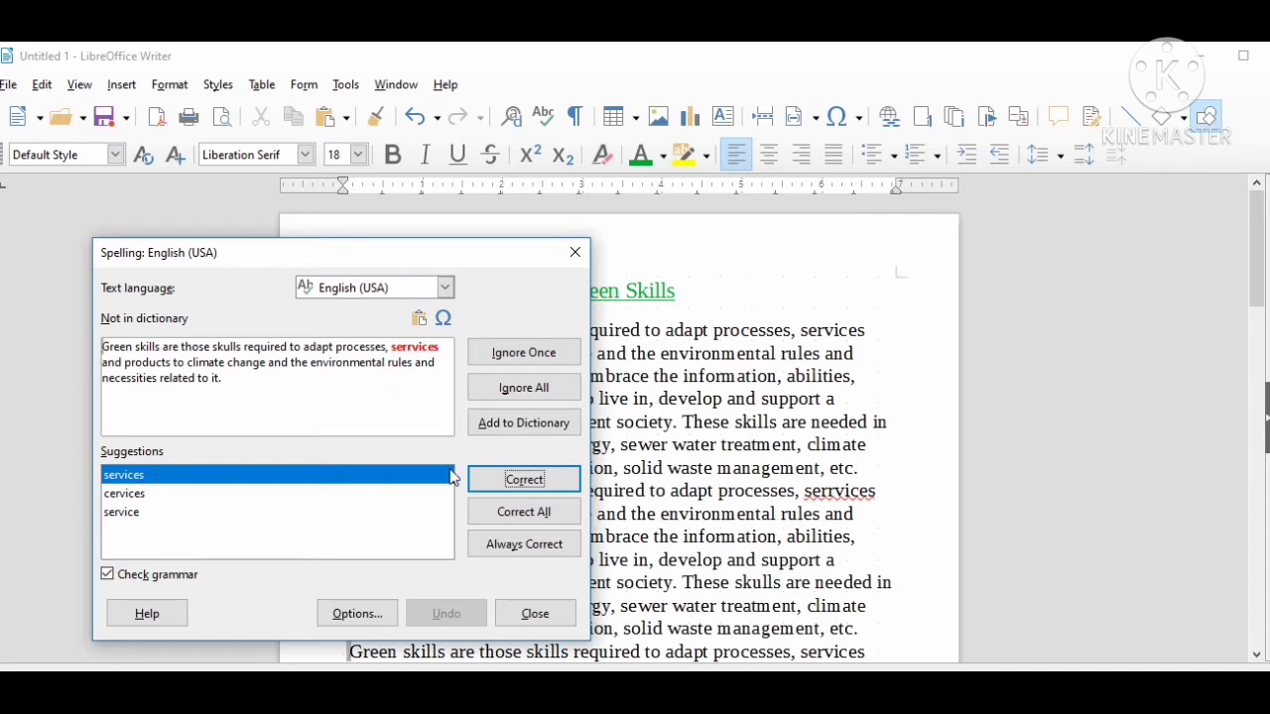
- Correct "serrvices" in the second paragraph to "services" and close the spelling check
click(509, 481)
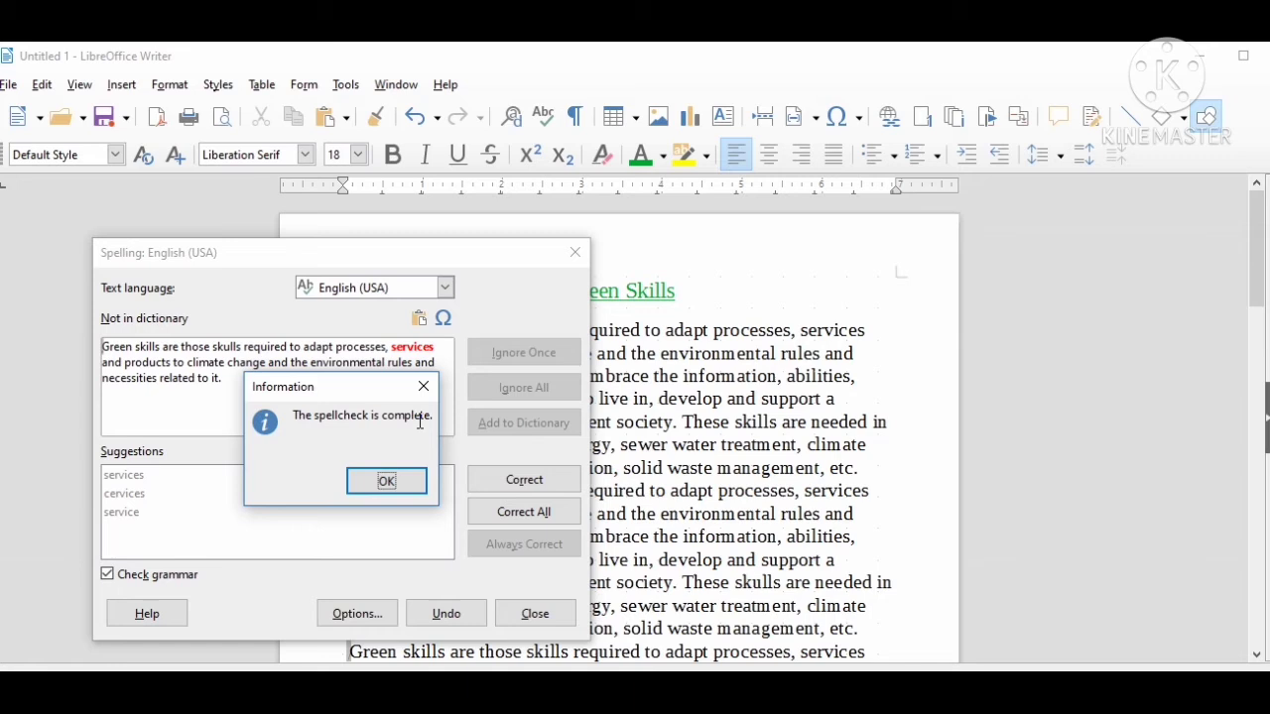
click(387, 482)
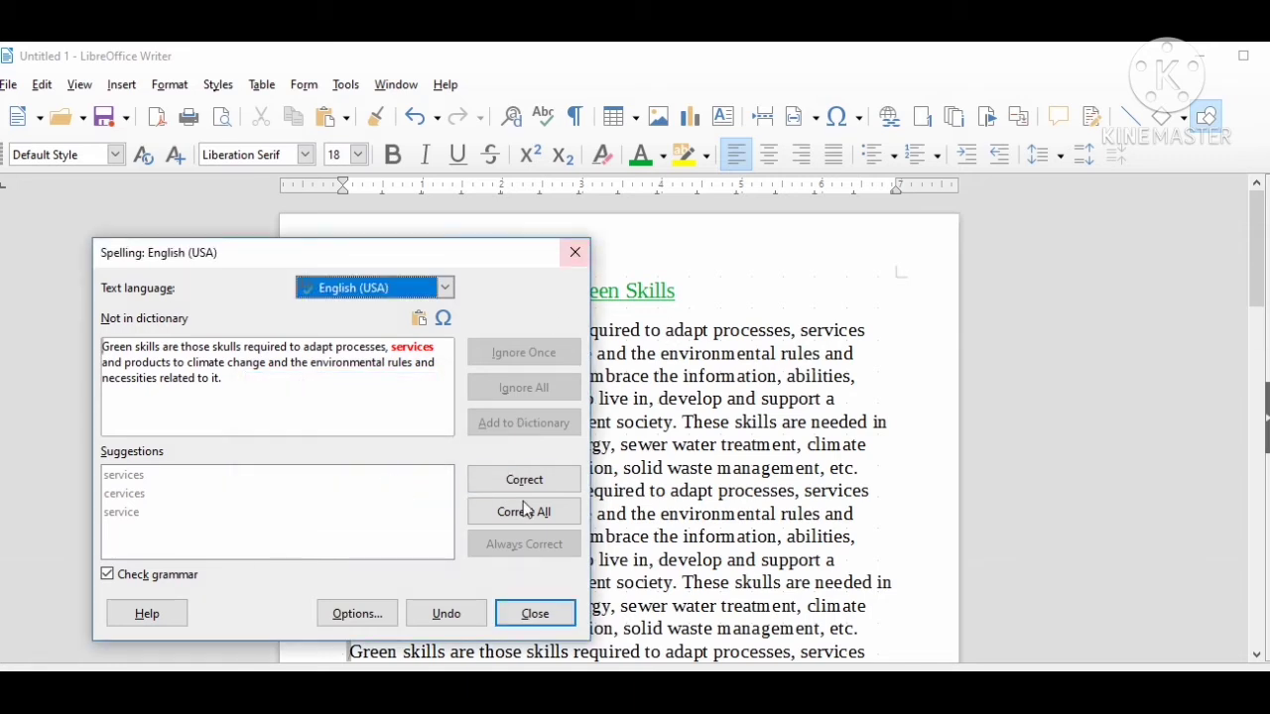
click(533, 611)
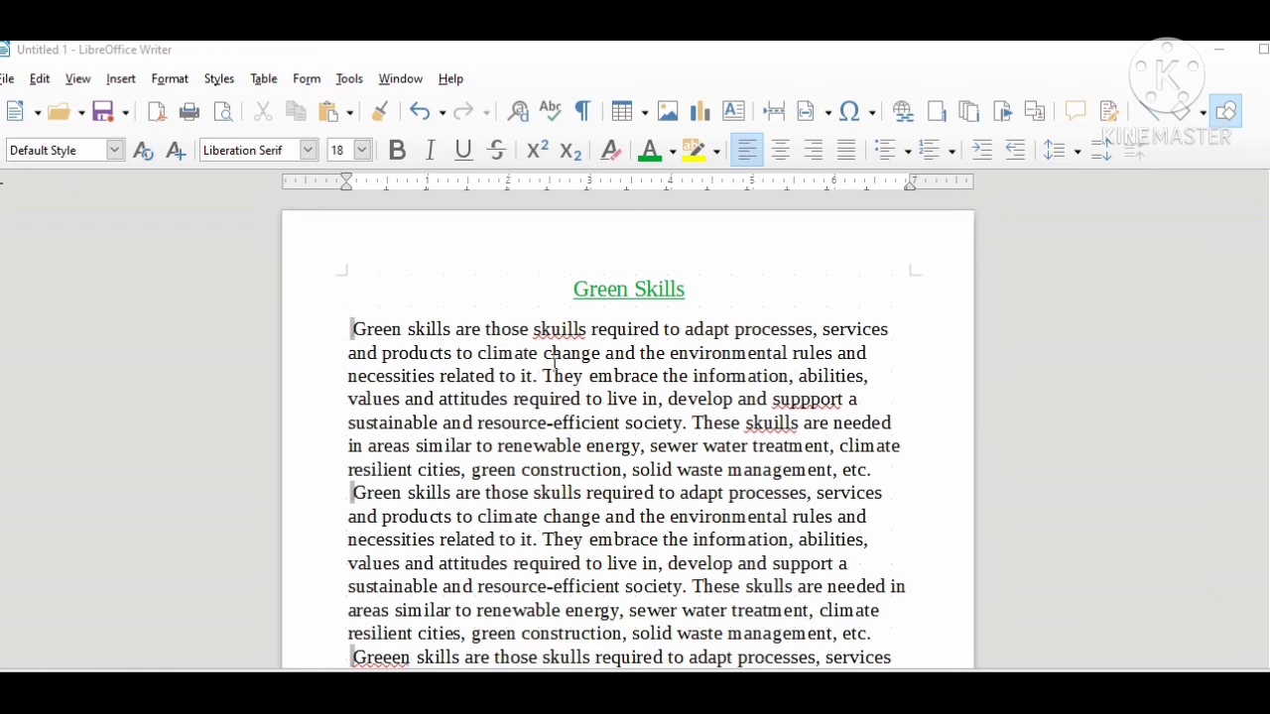
- Run the spelling check from the start of the first paragraph and replace all occurrences of "skuills" with "skills"
click(355, 330)
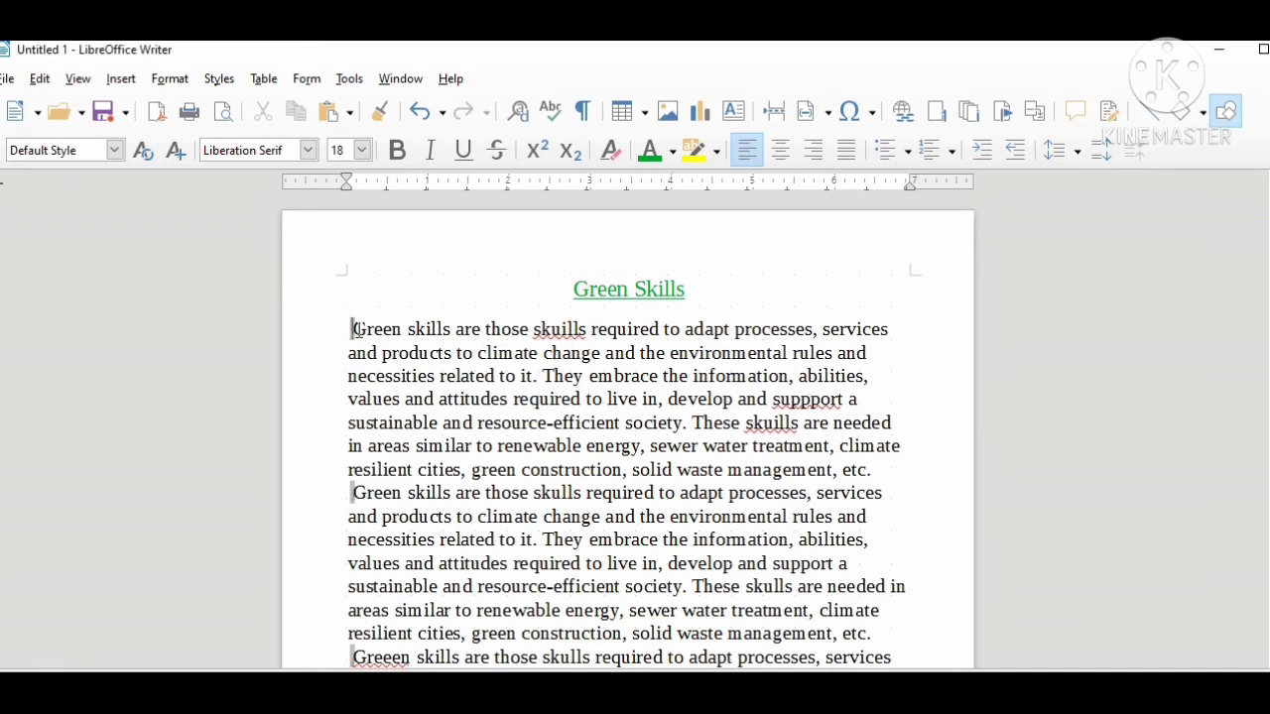
click(558, 119)
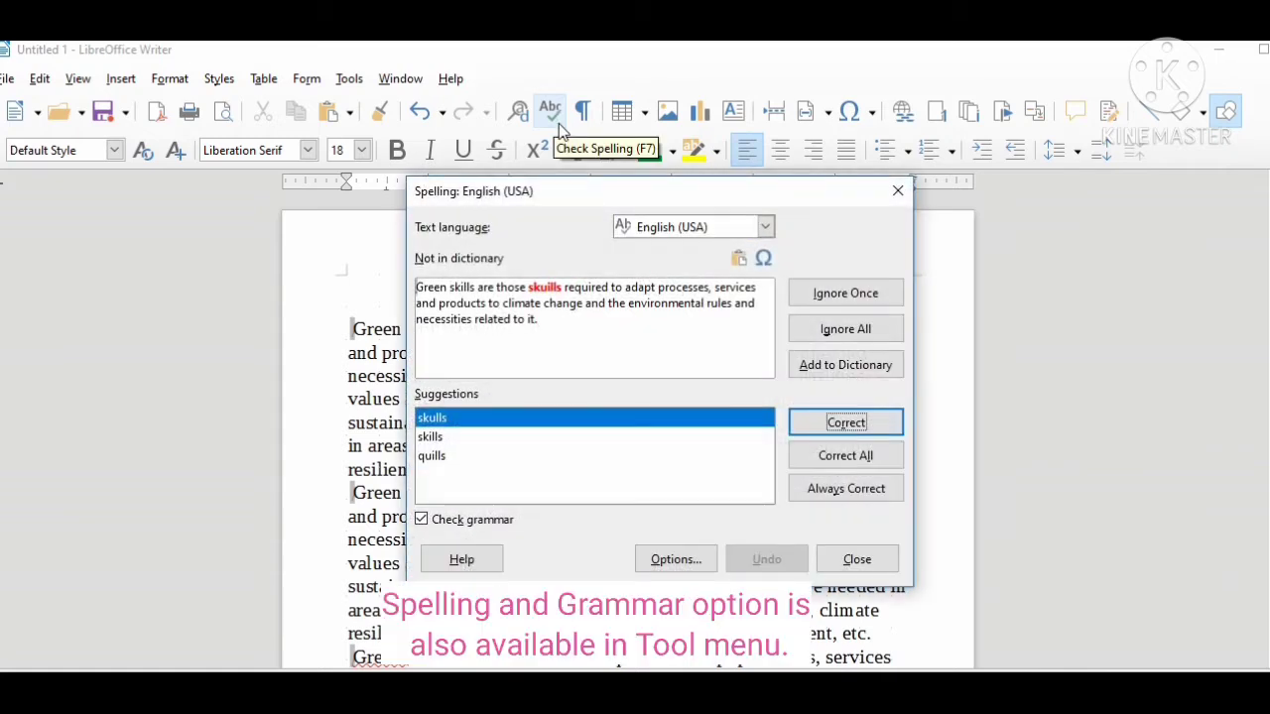
click(430, 437)
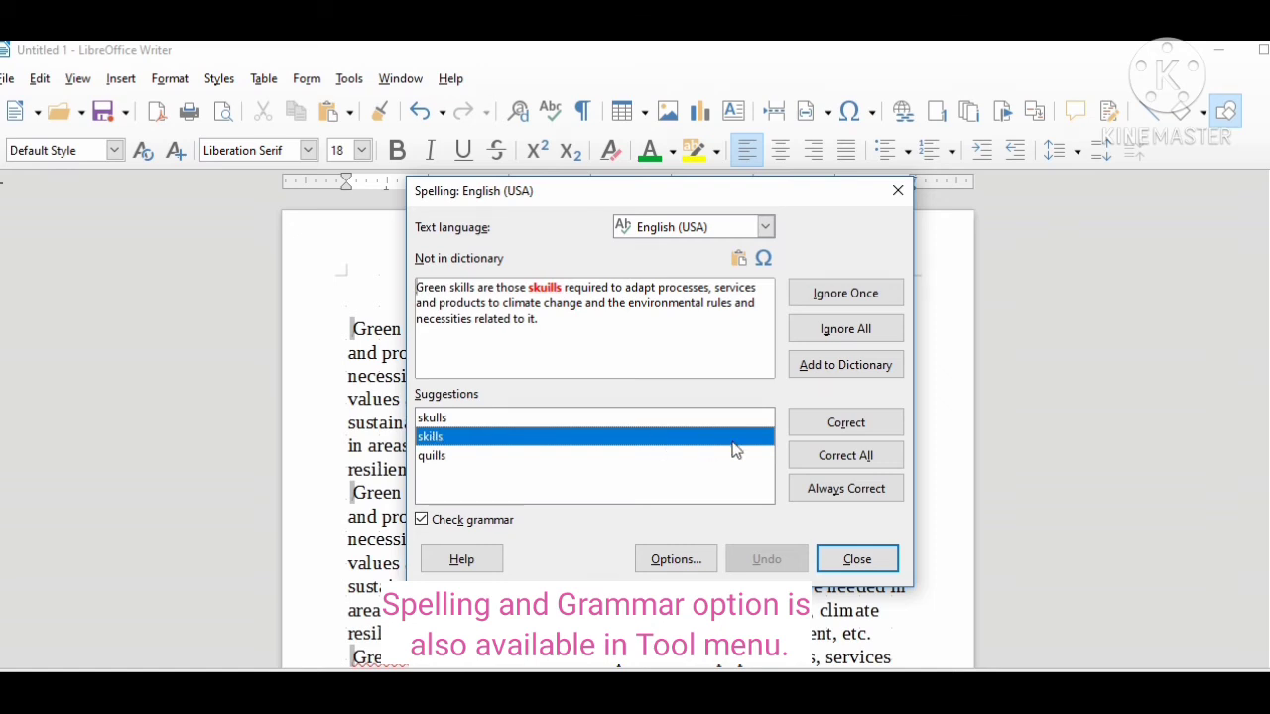
click(824, 456)
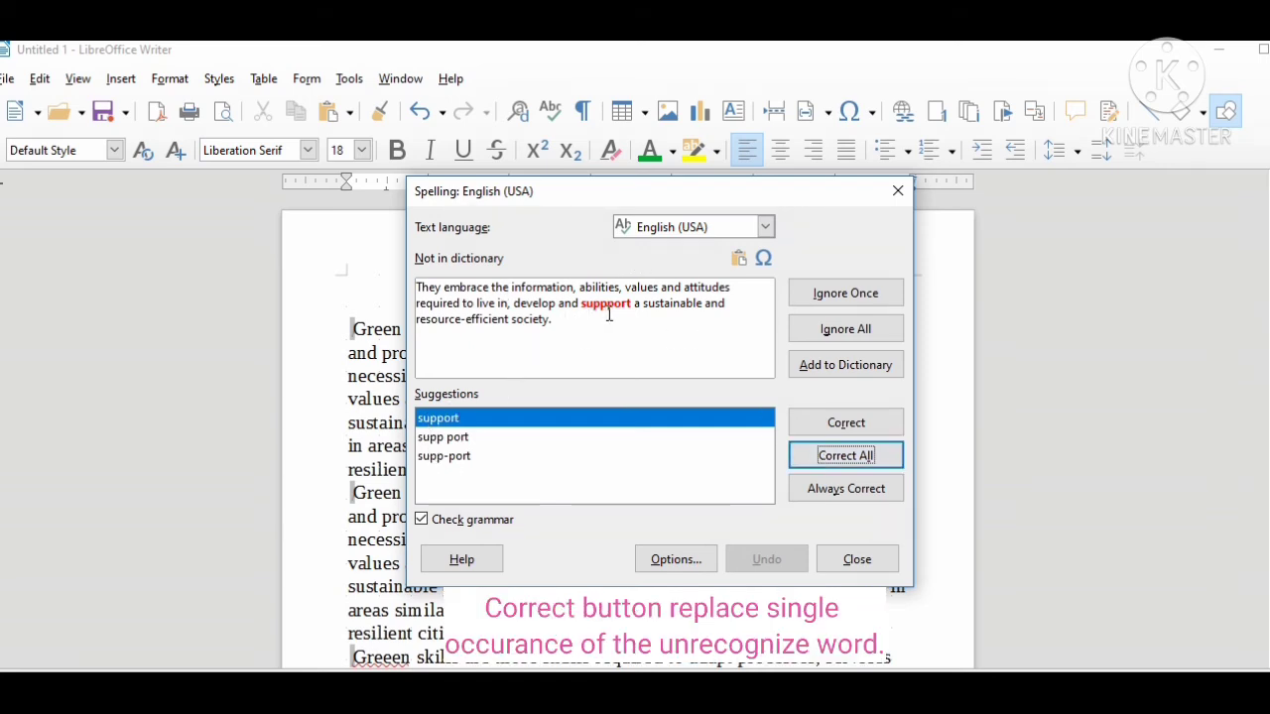
- Replace all occurrences of "suppport" with "support" and of "Greeen" with "Green" in the spelling check
click(844, 457)
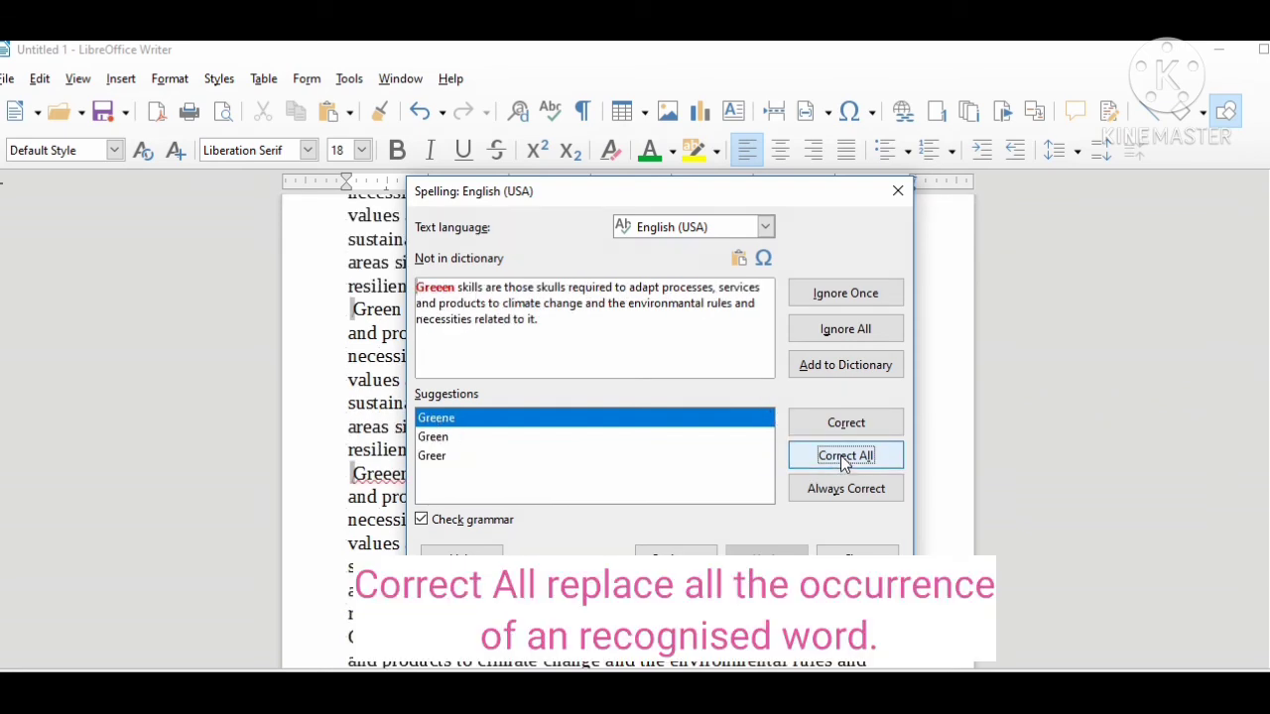
click(441, 439)
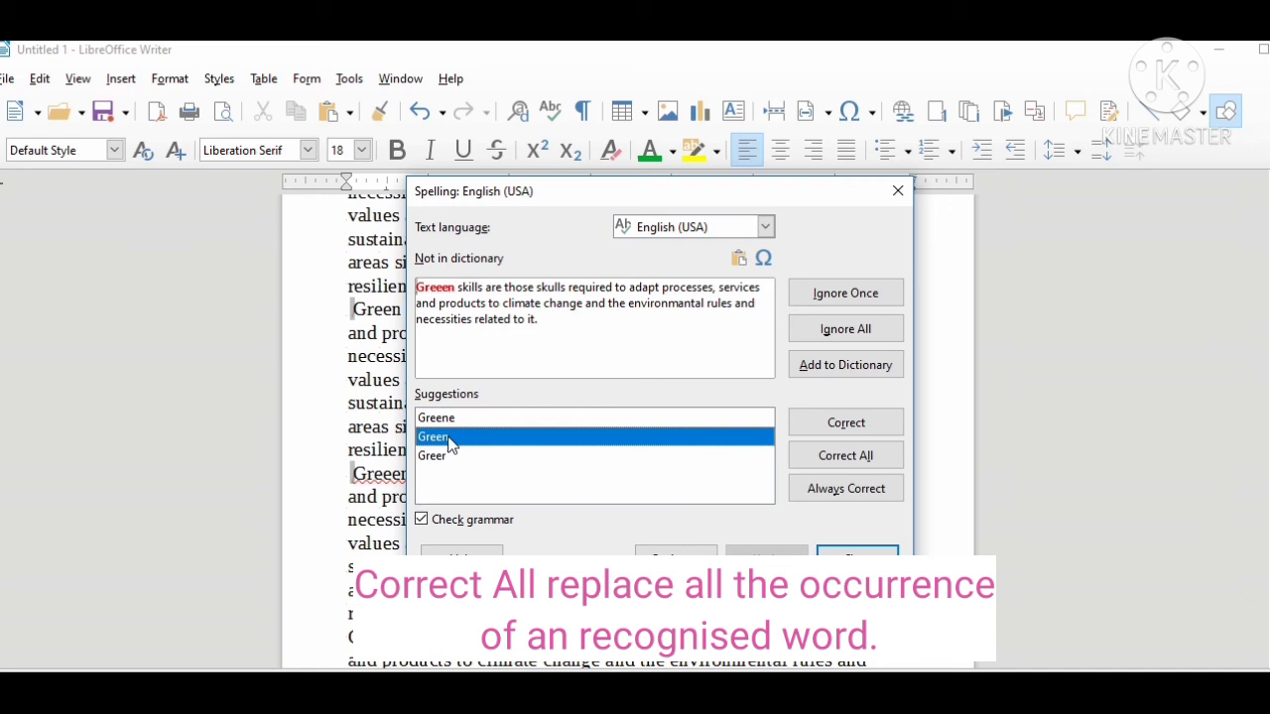
click(811, 454)
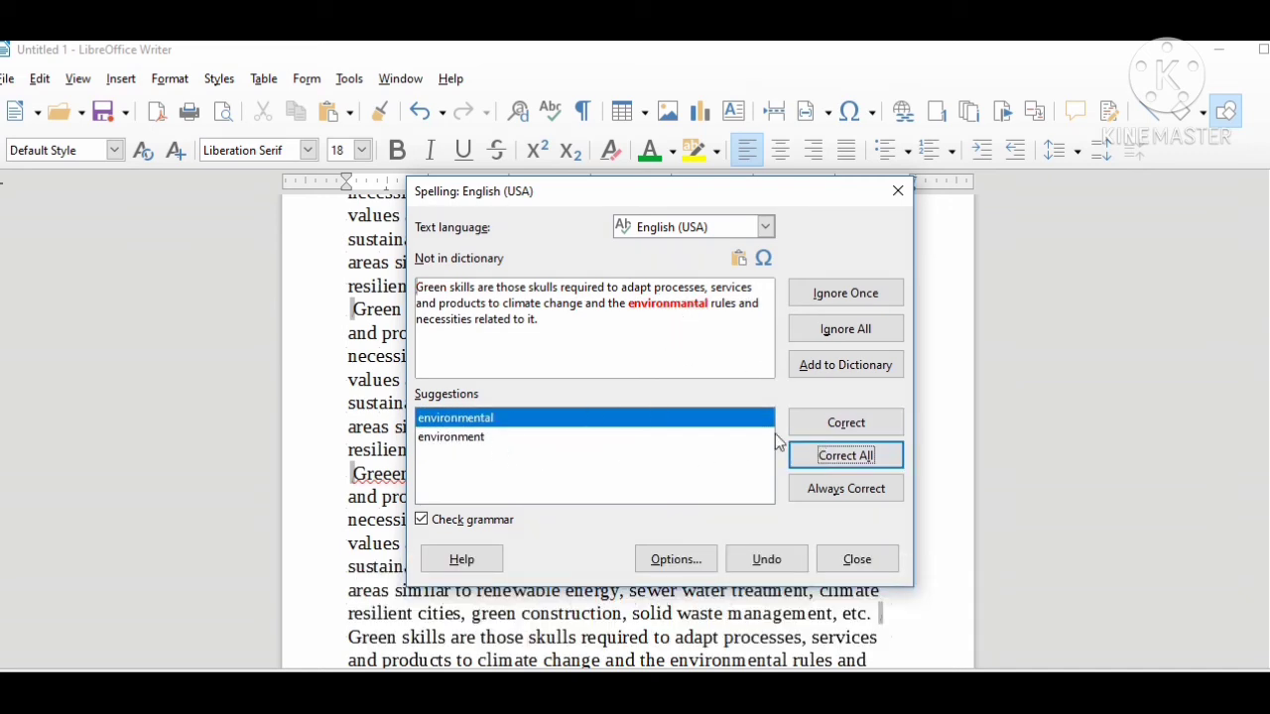
- Replace all occurrences of "environmantal" with "environmental" and end the spelling check without continuing from the beginning of the document
click(842, 458)
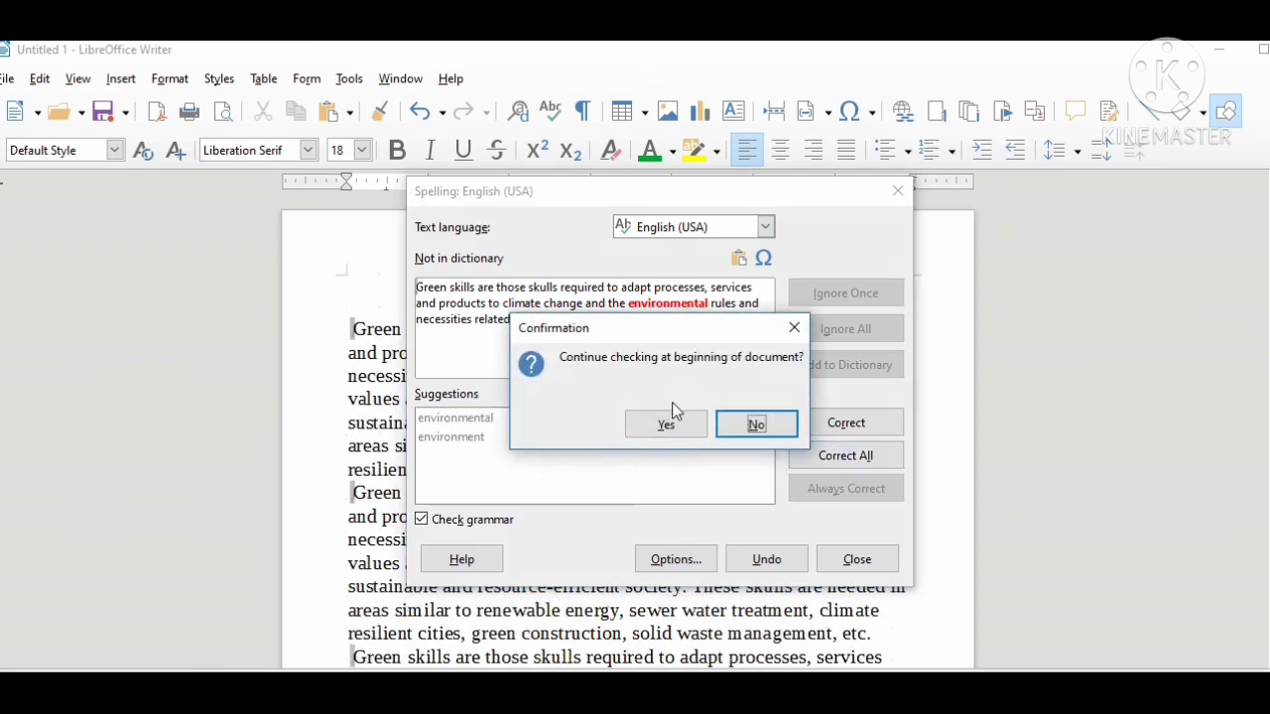
click(754, 427)
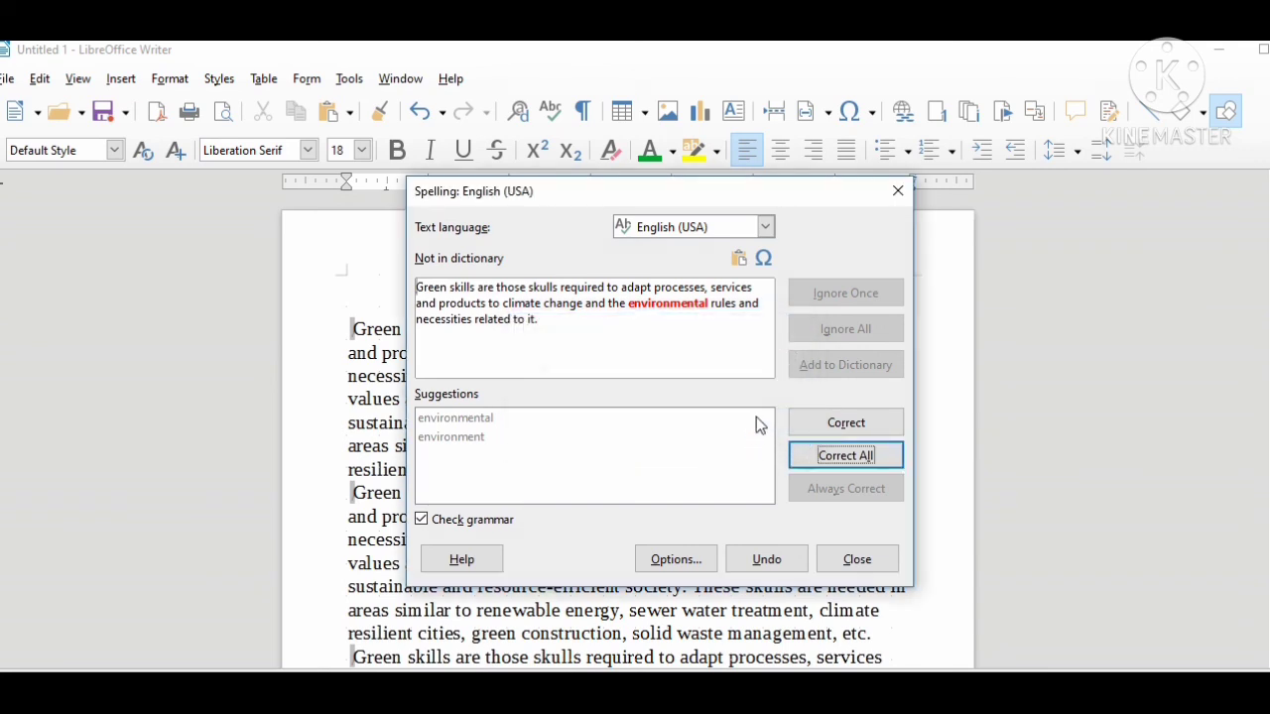
click(857, 559)
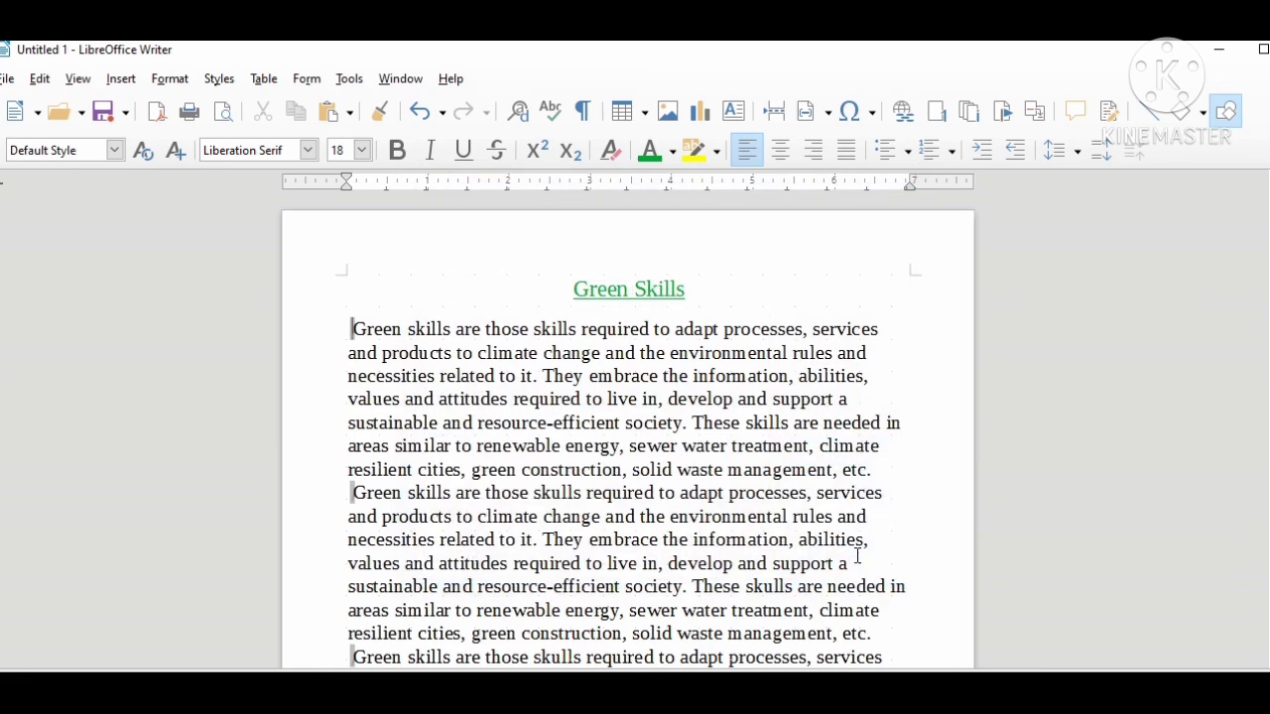